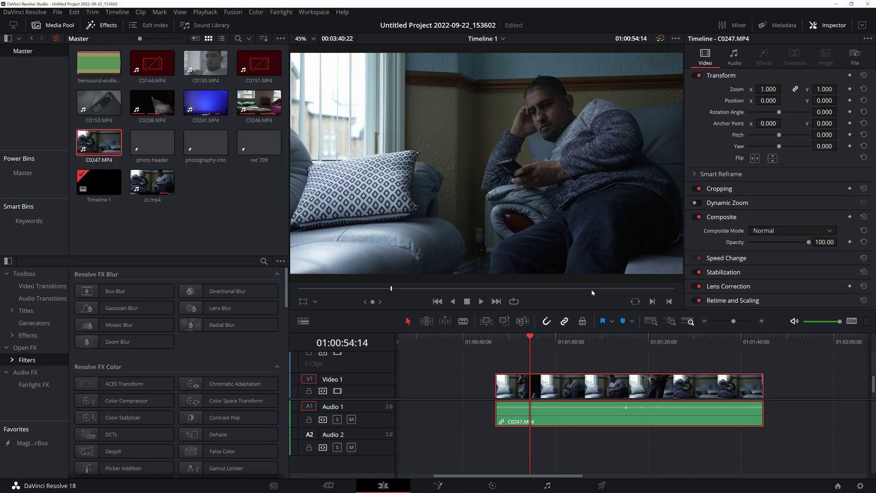
- Scrub through the C0247.MP4 clip to examine the man's two performances on the sofa, ending at the clip's start
{"action": "left_click", "coordinate": [529, 339]}
{"action": "left_click_drag", "start_coordinate": [529, 341], "coordinate": [528, 341]}
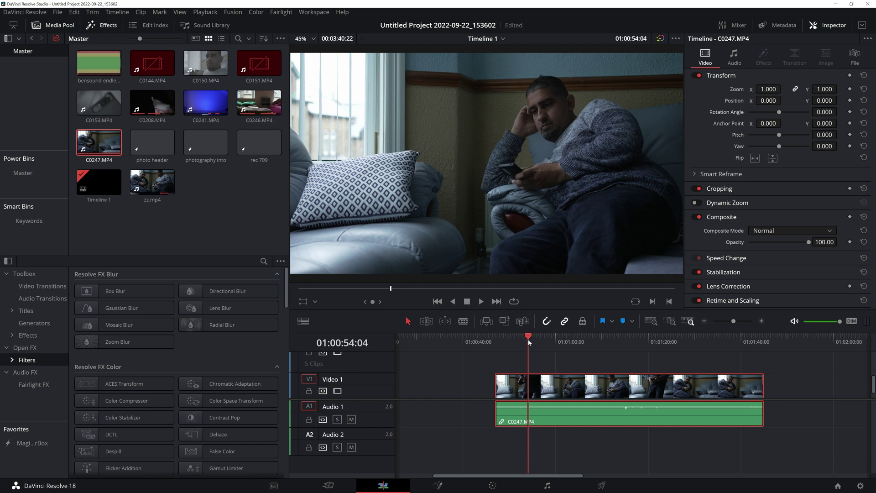
{"action": "left_click_drag", "start_coordinate": [529, 342], "coordinate": [528, 342]}
{"action": "left_click_drag", "start_coordinate": [528, 336], "coordinate": [549, 339]}
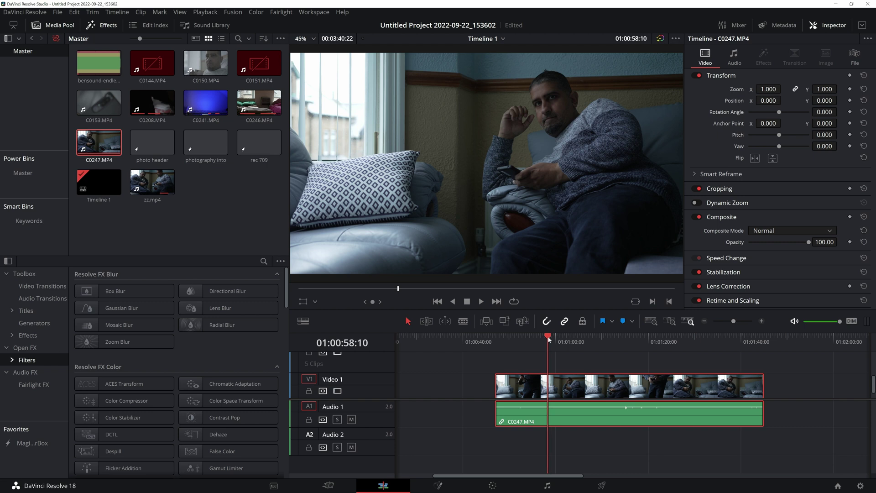
{"action": "mouse_move", "coordinate": [549, 338]}
{"action": "left_mouse_down"}
{"action": "mouse_move", "coordinate": [700, 347]}
{"action": "mouse_move", "coordinate": [545, 340]}
{"action": "left_mouse_up"}
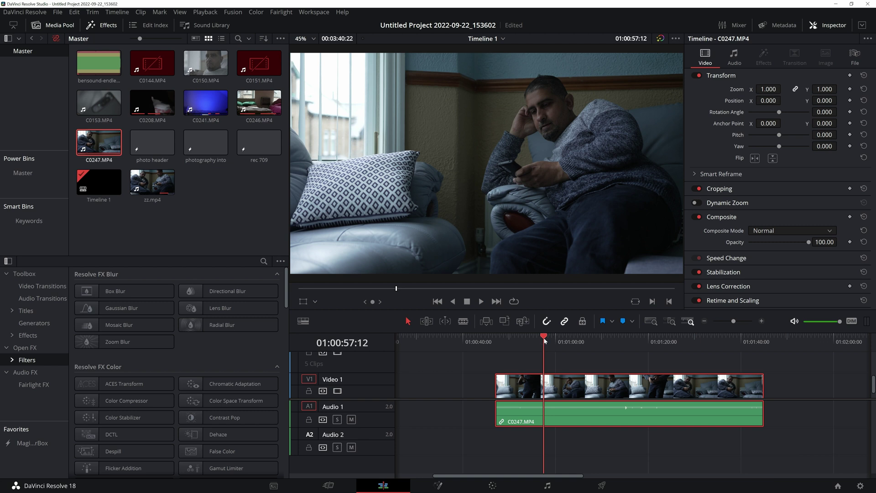
{"action": "left_click_drag", "start_coordinate": [545, 340], "coordinate": [568, 355]}
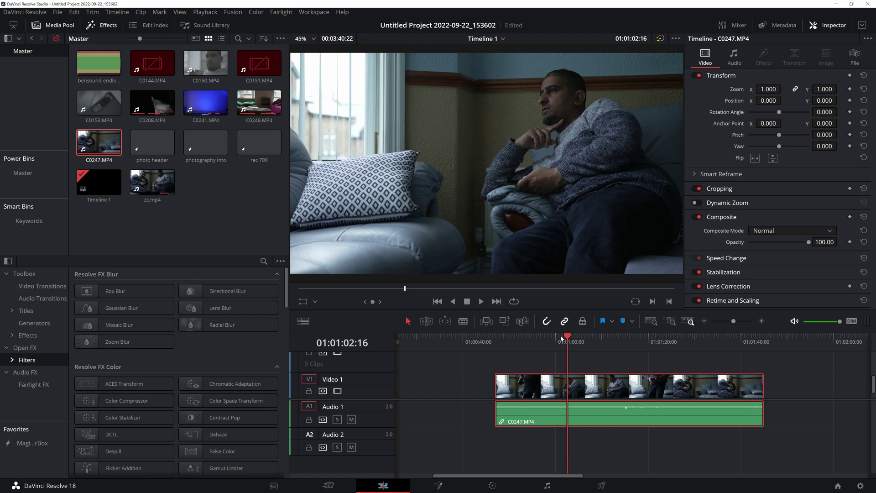
{"action": "left_click", "coordinate": [498, 336]}
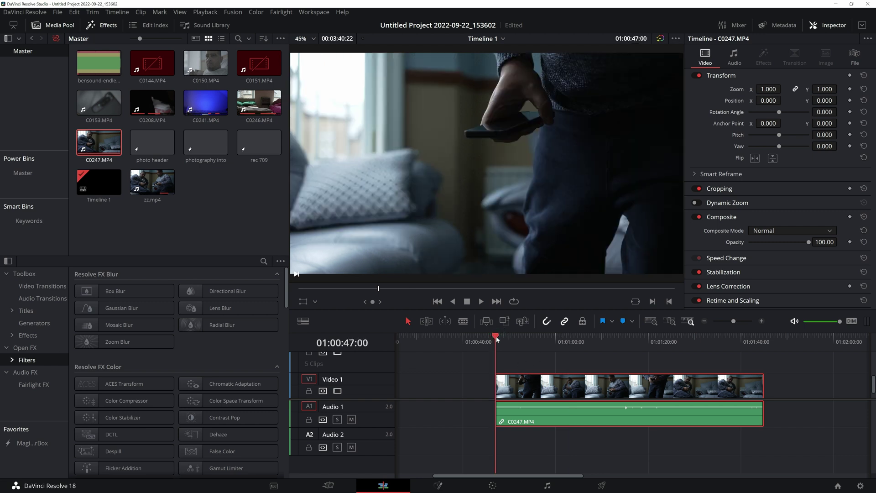
- Split the C0247.MP4 clip at 01:01:10:12 and save the project
{"action": "left_click_drag", "start_coordinate": [498, 339], "coordinate": [605, 354]}
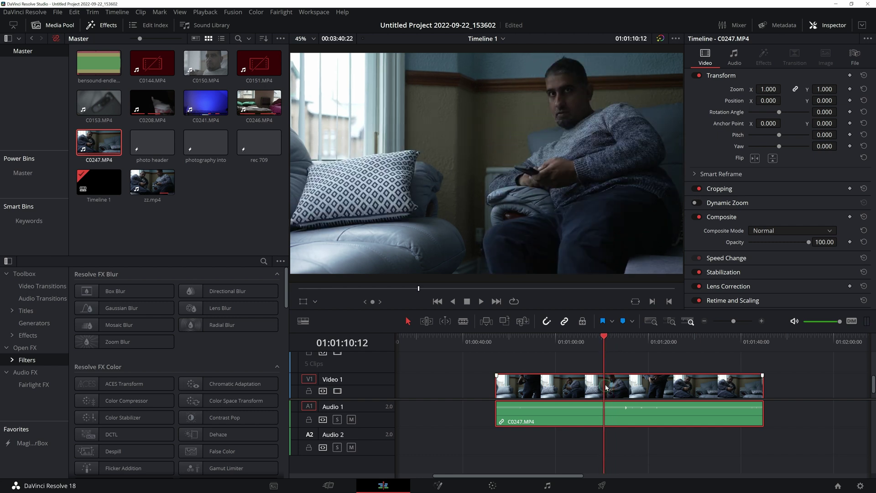
{"action": "key", "text": "ctrl+b"}
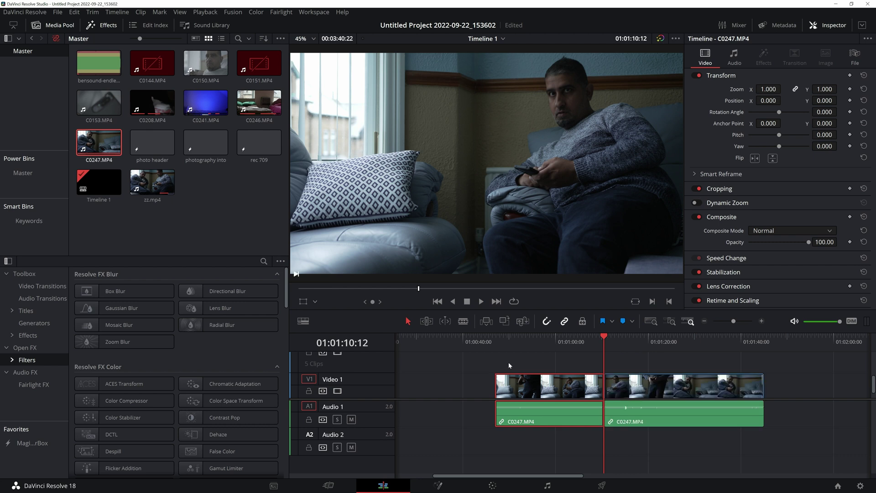
{"action": "key", "text": "ctrl+s"}
- Split the second part of C0247.MP4 at 01:01:17:07 and ripple delete the middle segment
{"action": "left_click_drag", "start_coordinate": [610, 339], "coordinate": [634, 341]}
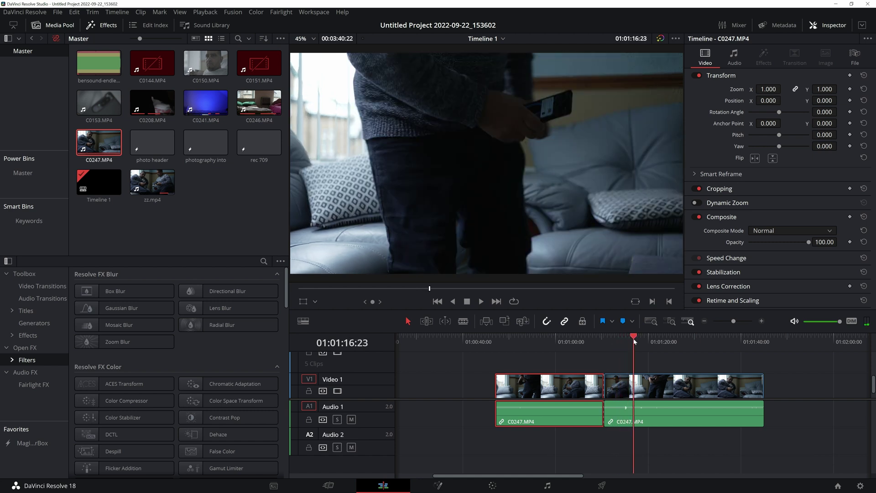
{"action": "left_click_drag", "start_coordinate": [637, 341], "coordinate": [636, 341]}
{"action": "left_click", "coordinate": [623, 381]}
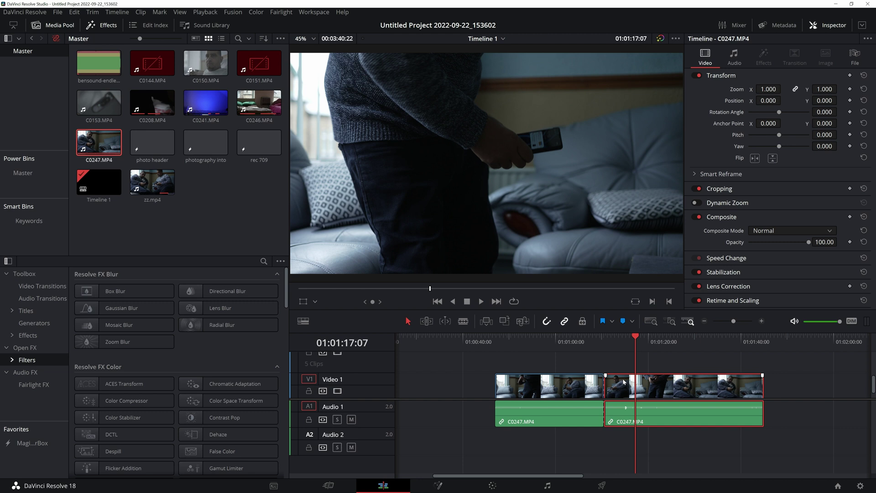
{"action": "key", "text": "ctrl+b"}
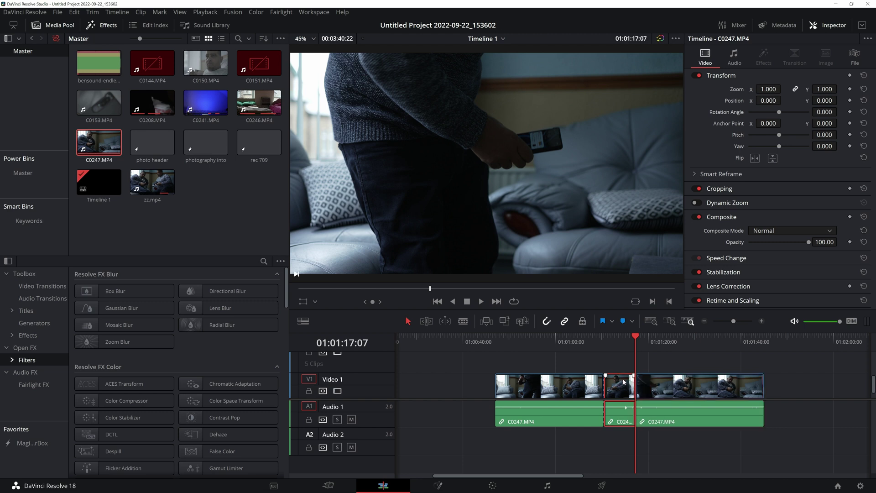
{"action": "key", "text": "Delete"}
- Move the second C0247.MP4 clip to leave a short gap after the first, and lock the Video 1 track
{"action": "left_click_drag", "start_coordinate": [627, 384], "coordinate": [642, 384]}
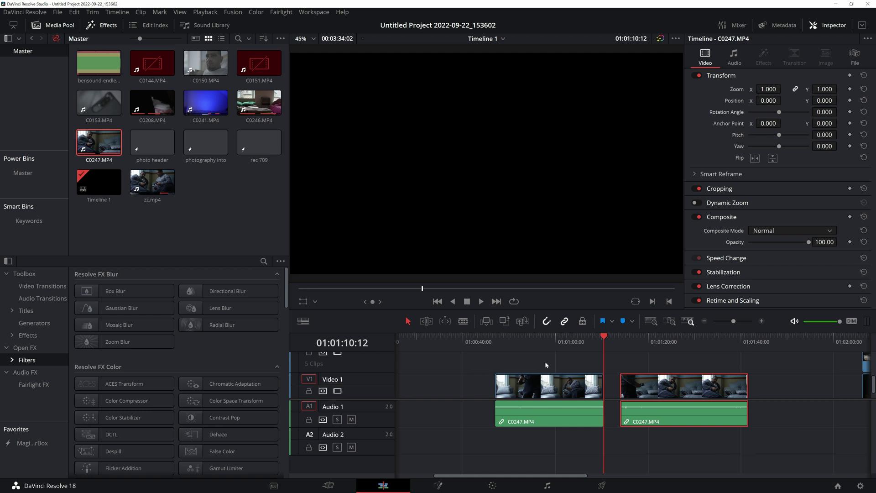
{"action": "left_click", "coordinate": [551, 340]}
{"action": "left_click", "coordinate": [652, 340]}
{"action": "left_click_drag", "start_coordinate": [664, 345], "coordinate": [576, 340]}
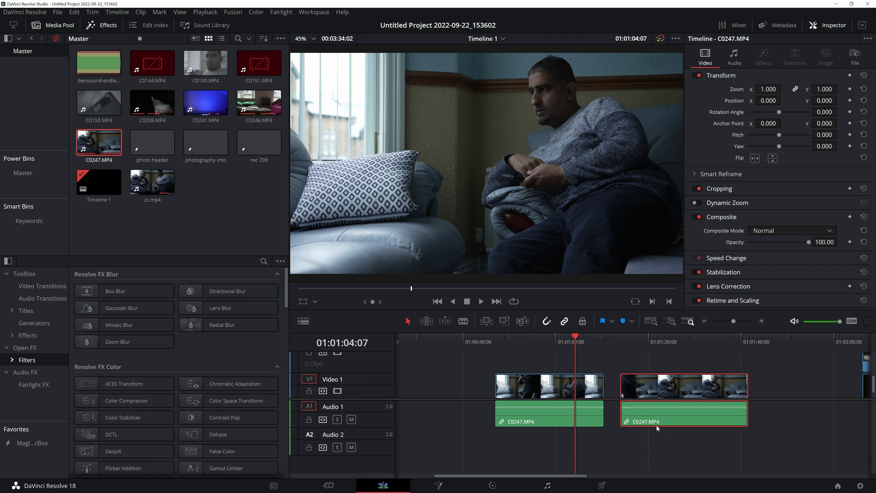
{"action": "left_click", "coordinate": [309, 392]}
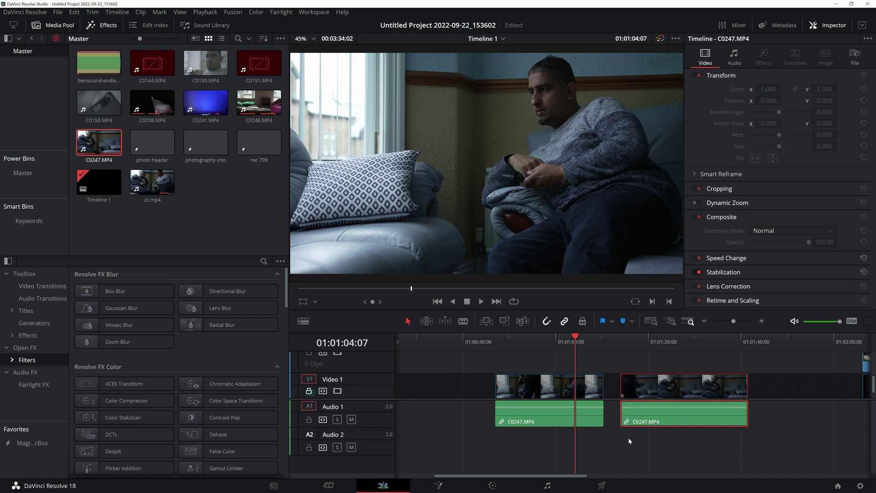
{"action": "left_click_drag", "start_coordinate": [704, 441], "coordinate": [559, 417]}
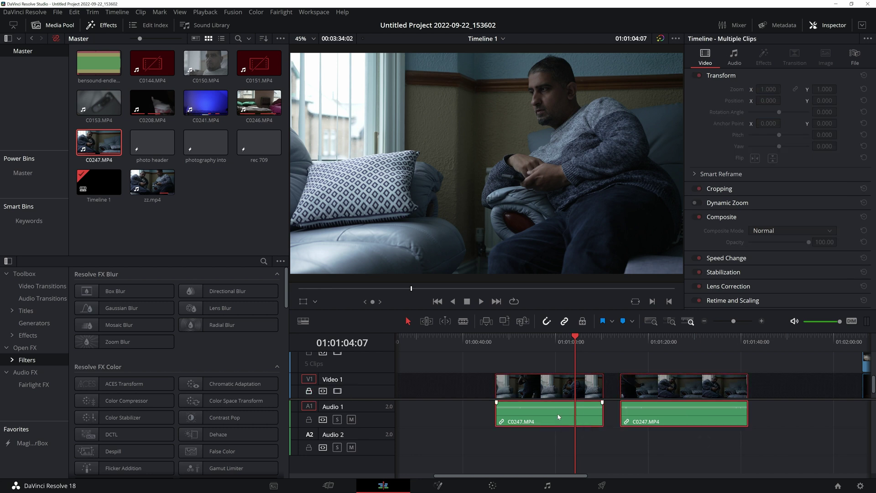
{"action": "key", "text": "Delete"}
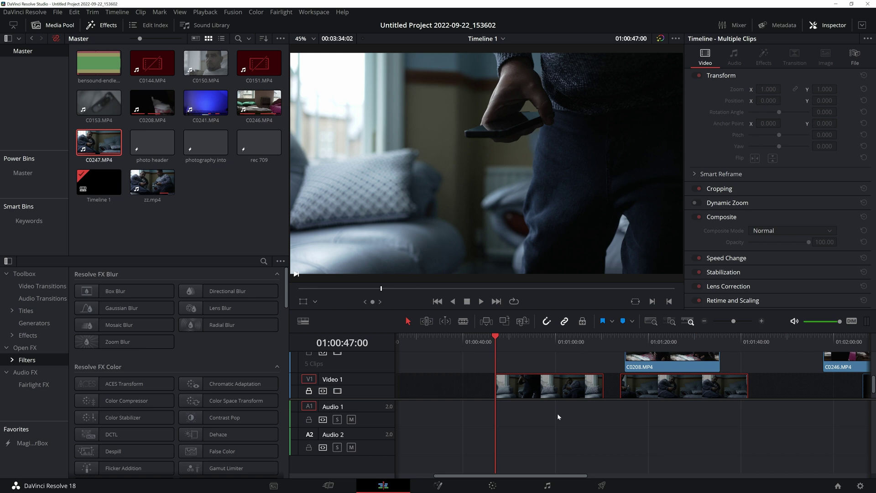
{"action": "key", "text": "ctrl+z"}
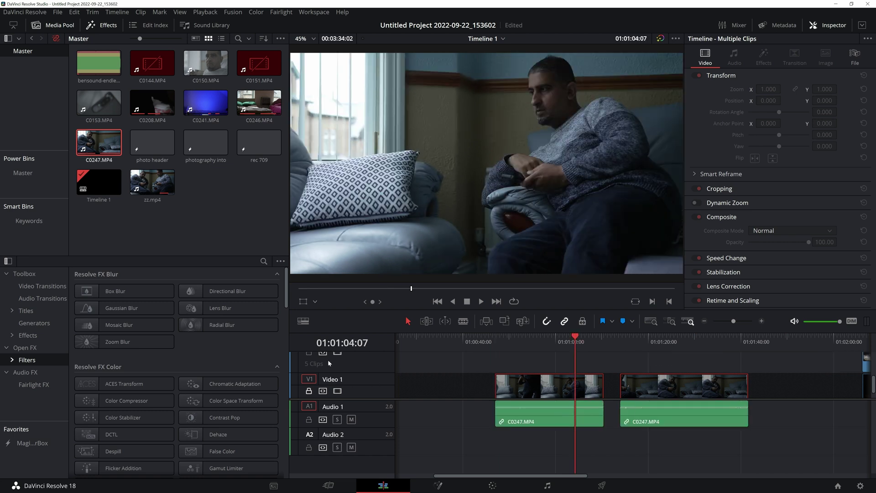
- Lock the Video 2 track and cut both C0247.MP4 audio clips from Audio 1
{"action": "scroll", "coordinate": [312, 358], "scroll_direction": "up", "scroll_amount": 1}
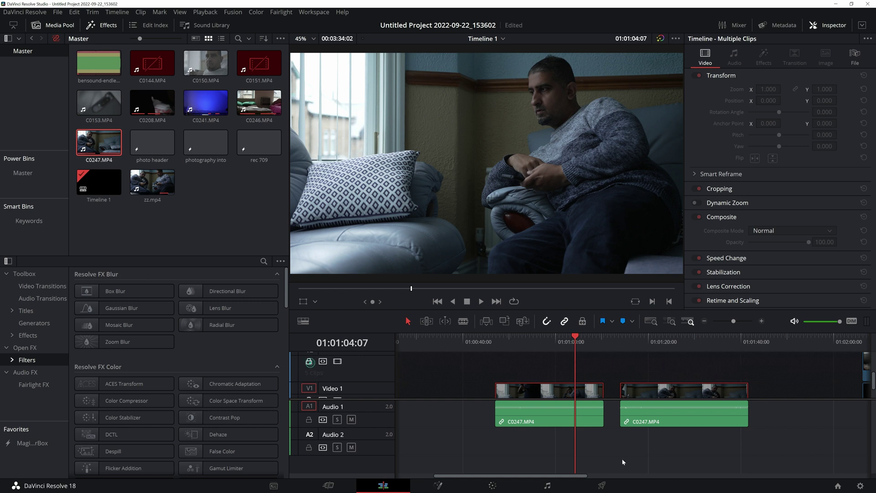
{"action": "left_click_drag", "start_coordinate": [674, 448], "coordinate": [573, 423]}
{"action": "right_click", "coordinate": [573, 423]}
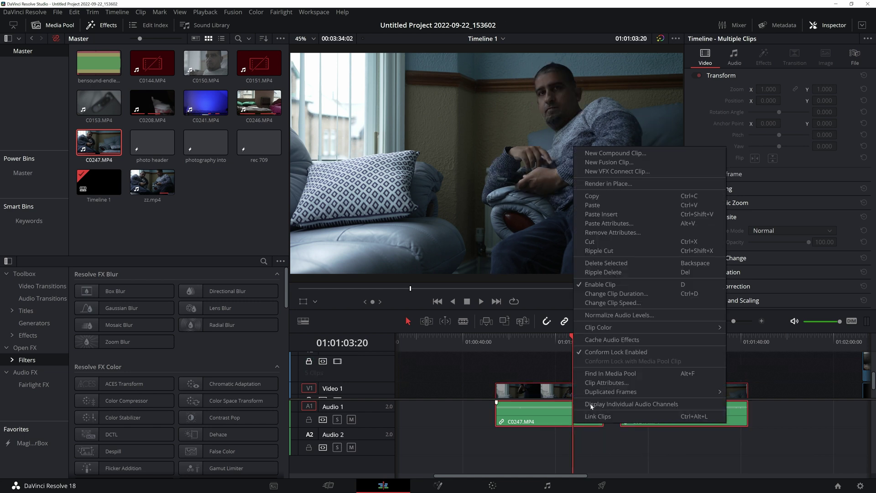
{"action": "left_click", "coordinate": [610, 241]}
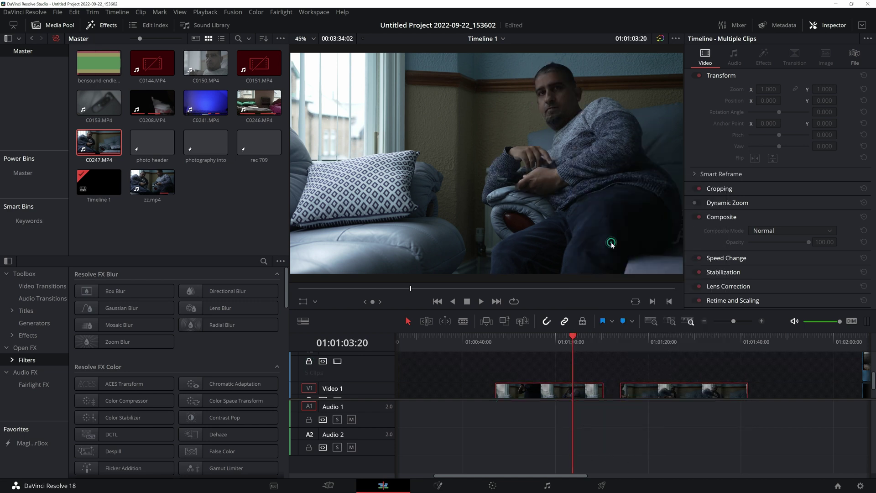
- Lock the Audio 1 track and unlock the Video 1 track
{"action": "left_click", "coordinate": [309, 419]}
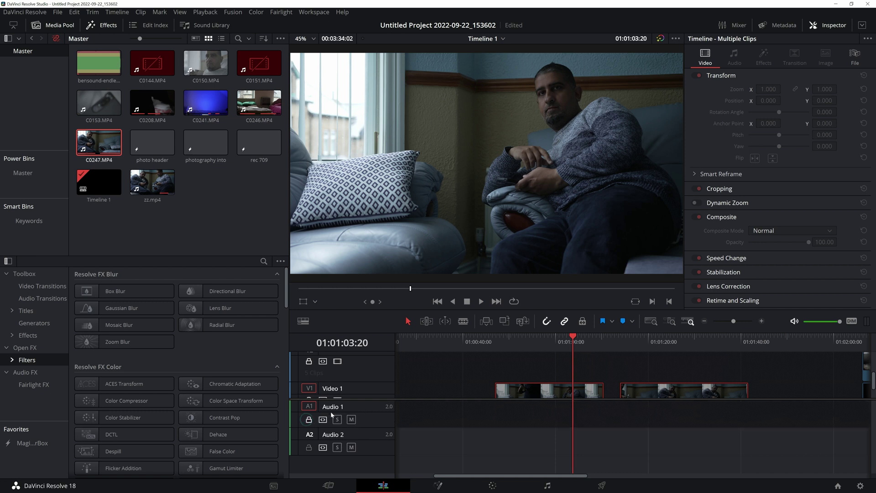
{"action": "scroll", "coordinate": [315, 390], "scroll_direction": "down", "scroll_amount": 1}
{"action": "left_click", "coordinate": [309, 382]}
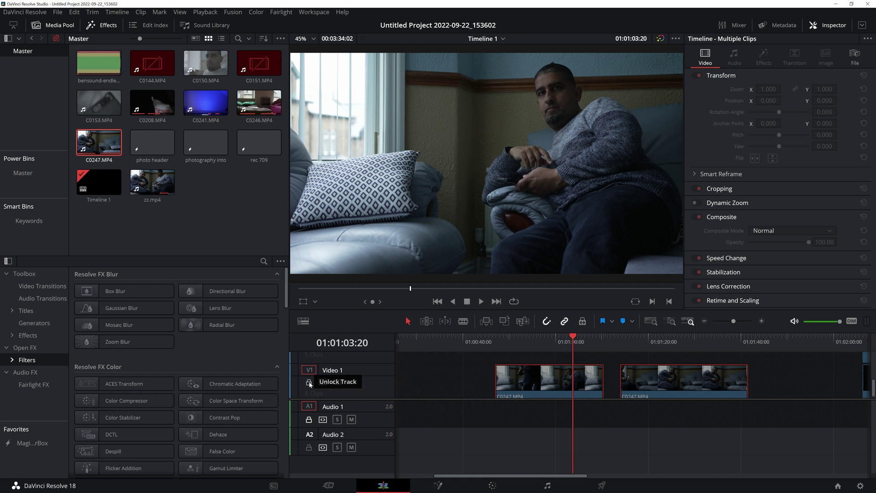
{"action": "left_click", "coordinate": [309, 381]}
{"action": "scroll", "coordinate": [681, 395], "scroll_direction": "up", "scroll_amount": 1}
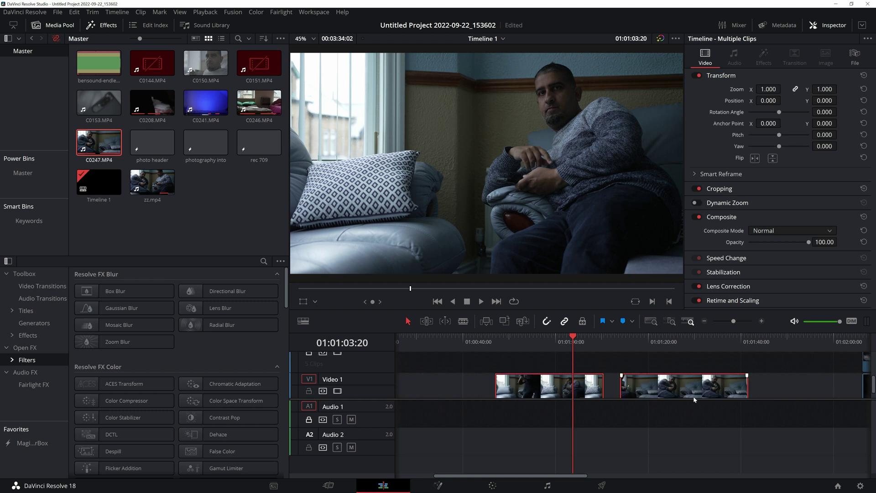
{"action": "scroll", "coordinate": [554, 361], "scroll_direction": "up", "scroll_amount": 1}
{"action": "scroll", "coordinate": [554, 360], "scroll_direction": "down", "scroll_amount": 1}
- Unlock the Video 2 track and place the second C0247.MP4 clip on it, directly above the start of the first clip
{"action": "left_click", "coordinate": [666, 383]}
{"action": "scroll", "coordinate": [341, 374], "scroll_direction": "up", "scroll_amount": 2}
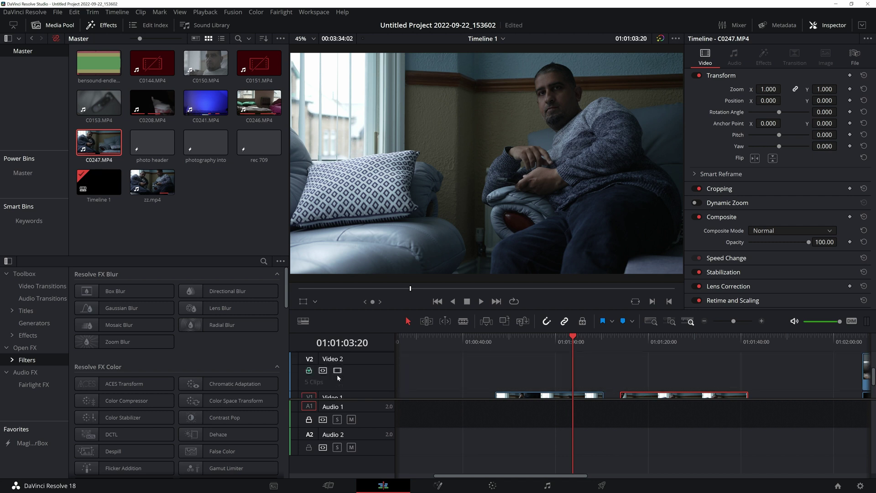
{"action": "scroll", "coordinate": [324, 372], "scroll_direction": "down", "scroll_amount": 2}
{"action": "left_click_drag", "start_coordinate": [648, 392], "coordinate": [529, 342]}
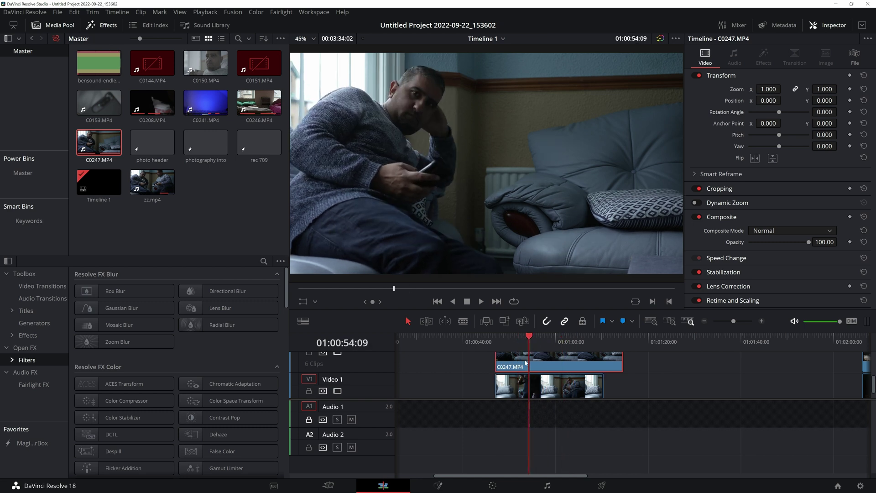
{"action": "scroll", "coordinate": [554, 363], "scroll_direction": "up", "scroll_amount": 2}
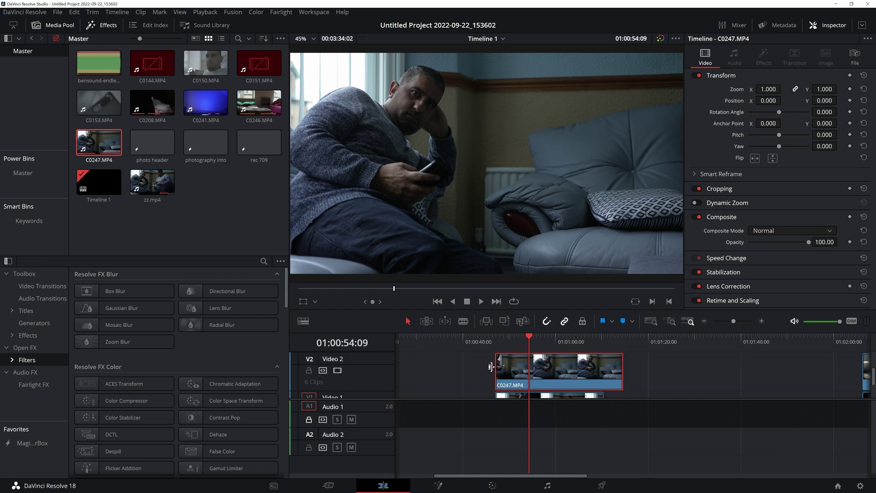
{"action": "left_click", "coordinate": [527, 338]}
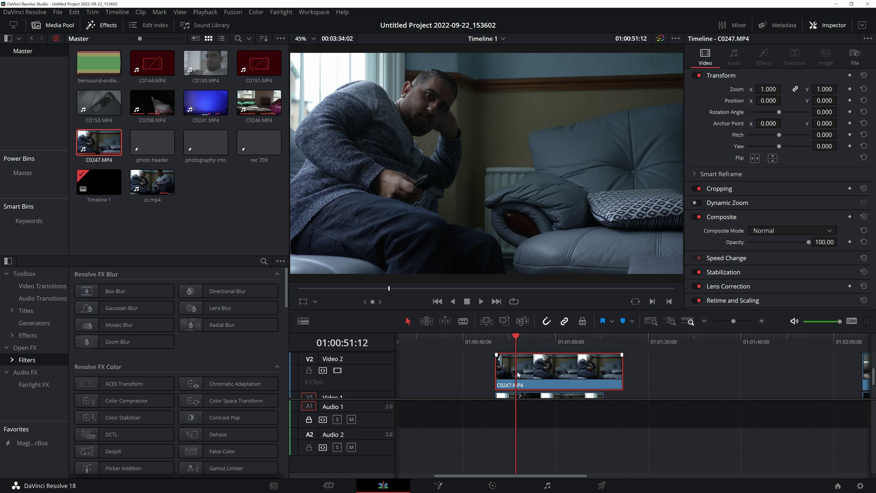
- On the Color page, add an alpha output for the upper C0247.MP4 clip and connect node 01's key output to it
{"action": "left_click", "coordinate": [494, 484]}
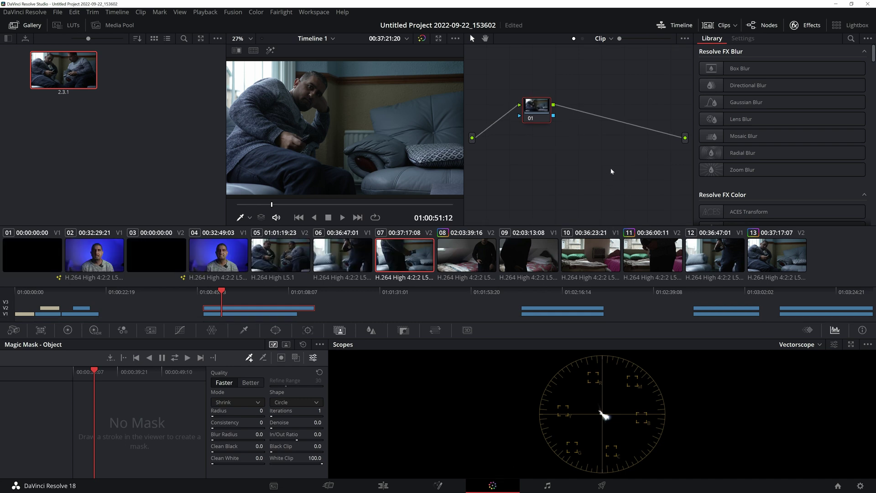
{"action": "right_click", "coordinate": [633, 151]}
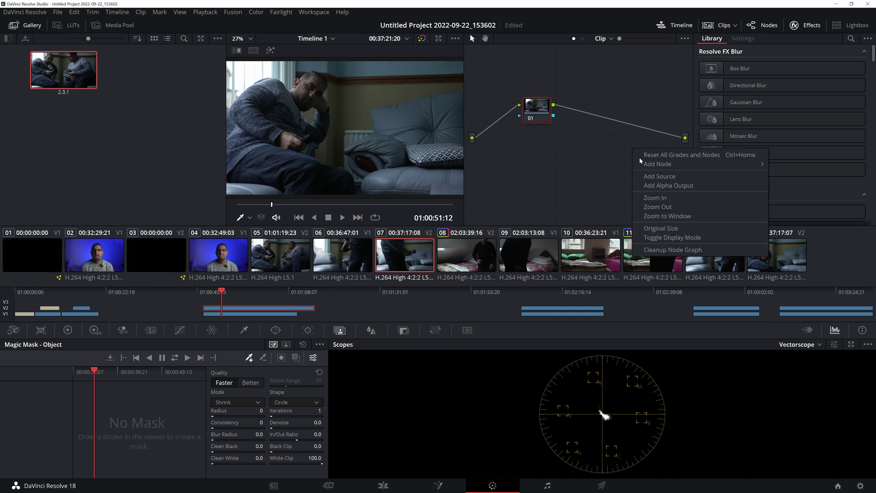
{"action": "left_click", "coordinate": [679, 186]}
{"action": "left_click_drag", "start_coordinate": [686, 156], "coordinate": [553, 116]}
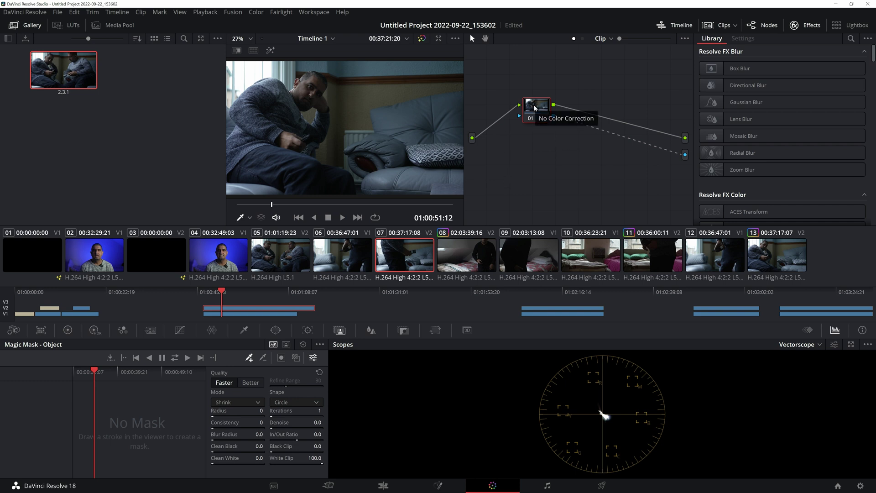
- Set the playhead to the upper clip's start at 01:00:47:00 on the Edit page, and return to the Color page
{"action": "left_click", "coordinate": [383, 485]}
{"action": "left_click", "coordinate": [497, 342]}
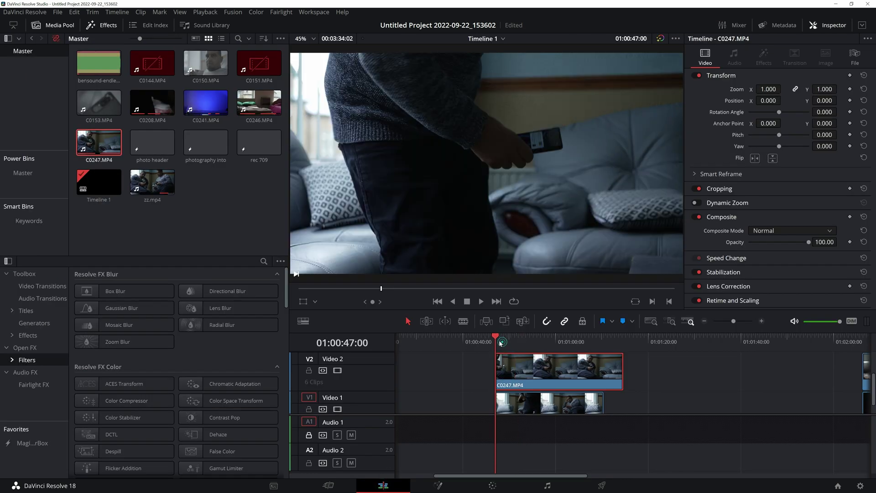
{"action": "left_click", "coordinate": [493, 485]}
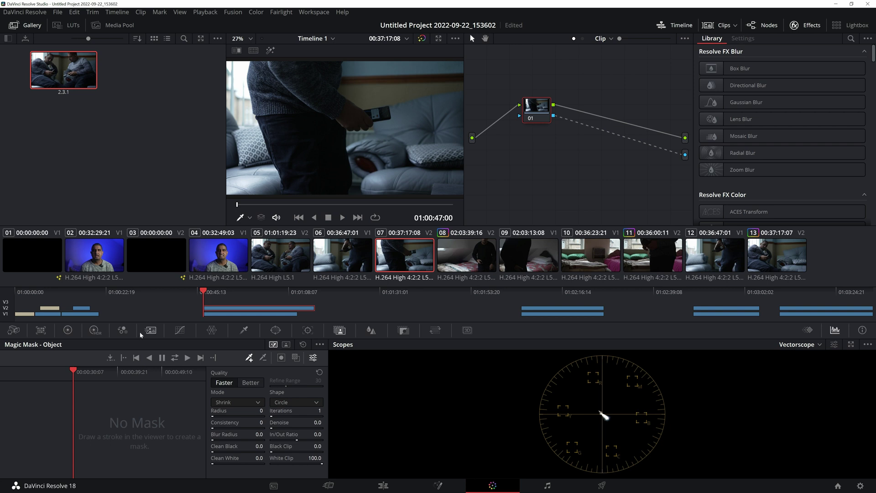
- Draw a Magic Mask object stroke down the standing man's torso and leg on the upper clip
{"action": "left_click", "coordinate": [99, 334]}
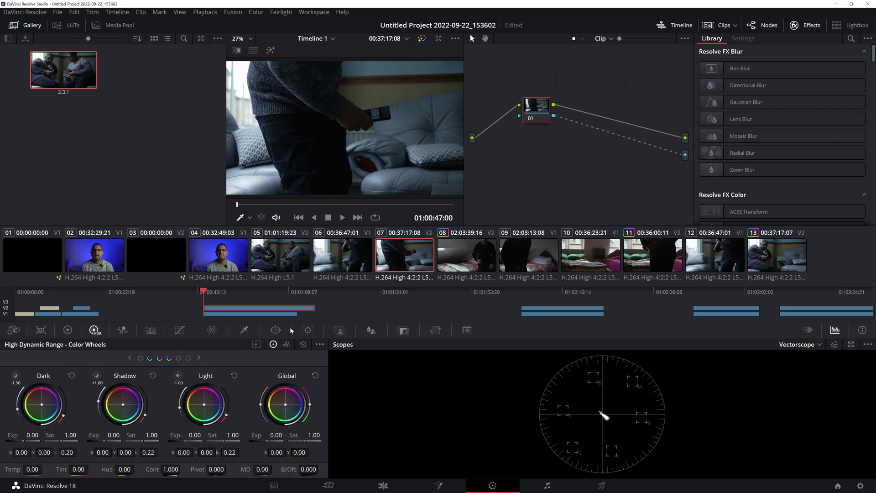
{"action": "left_click", "coordinate": [340, 330]}
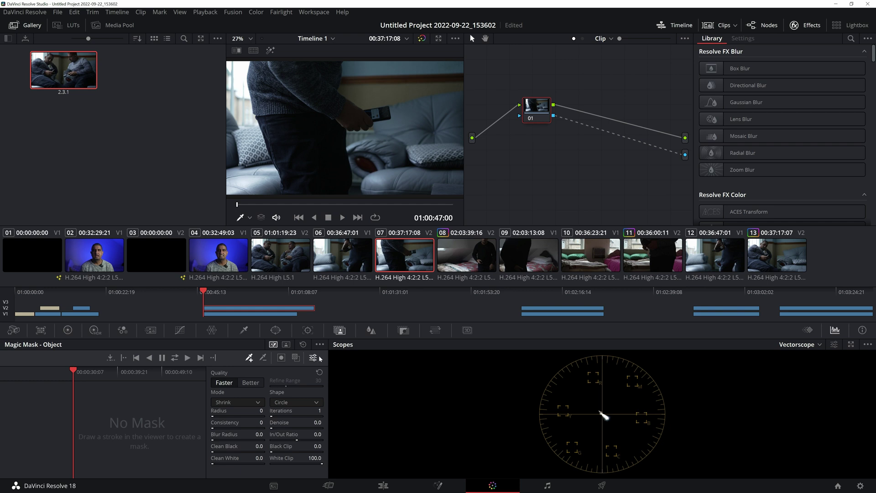
{"action": "left_click", "coordinate": [249, 358]}
{"action": "mouse_move", "coordinate": [319, 64]}
{"action": "left_mouse_down"}
{"action": "mouse_move", "coordinate": [309, 126]}
{"action": "mouse_move", "coordinate": [321, 191]}
{"action": "left_mouse_up"}
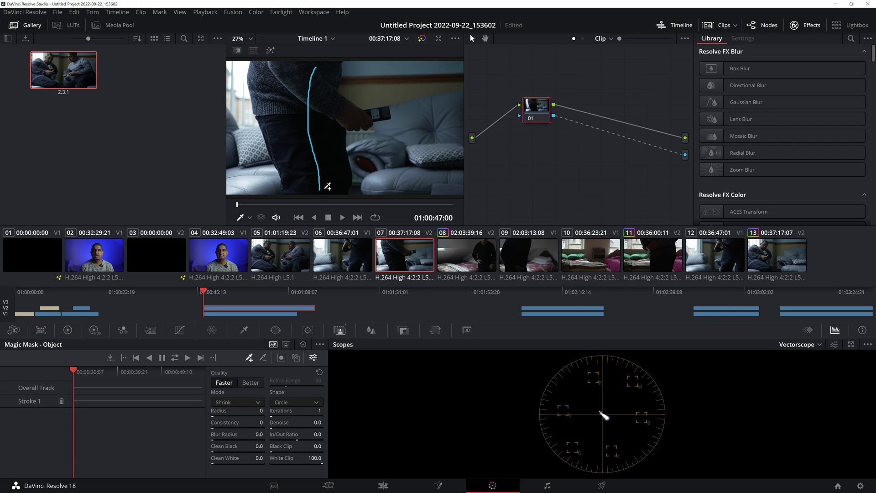
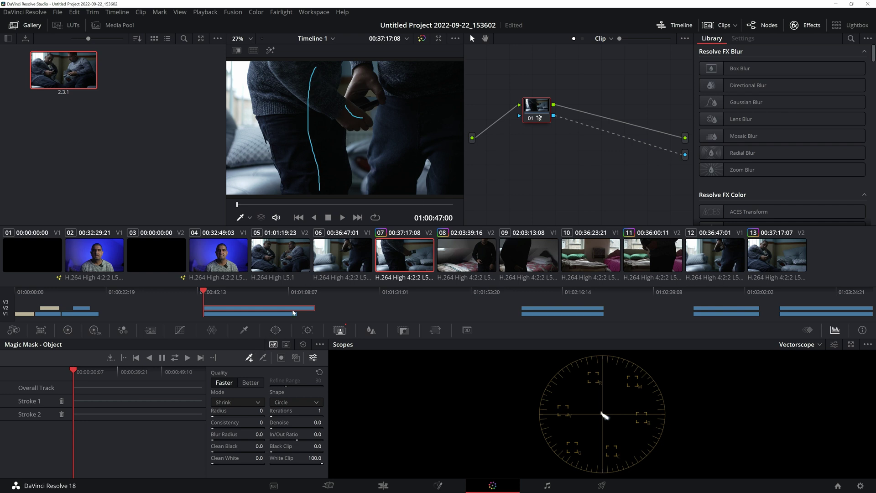
- Track the Magic Mask forward through the whole upper C0247.MP4 clip
{"action": "left_click", "coordinate": [201, 357]}
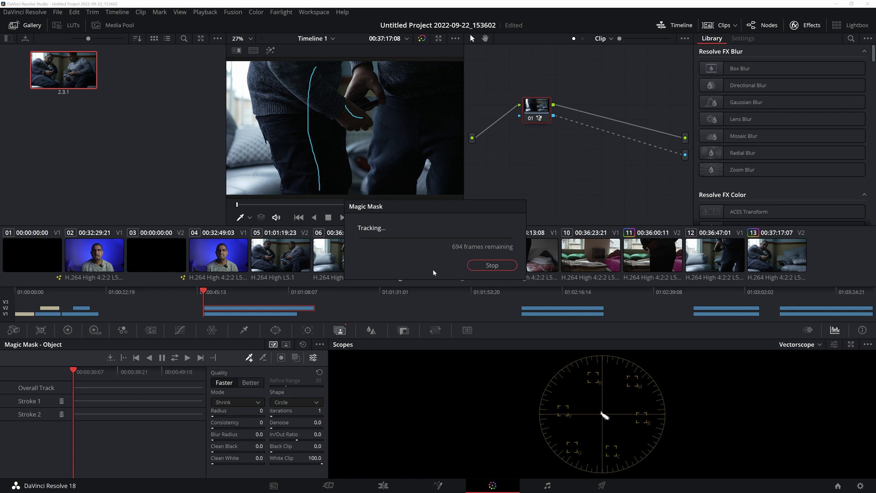
{"action": "key", "text": "Escape"}
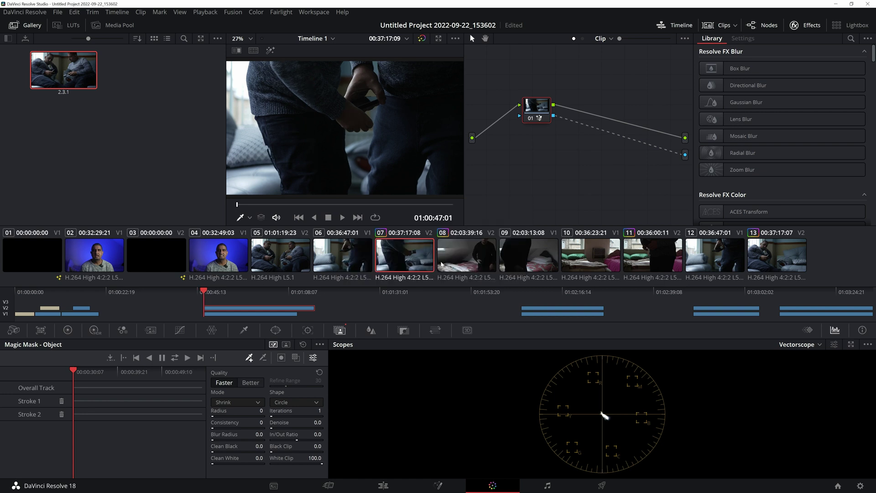
{"action": "left_click", "coordinate": [188, 358]}
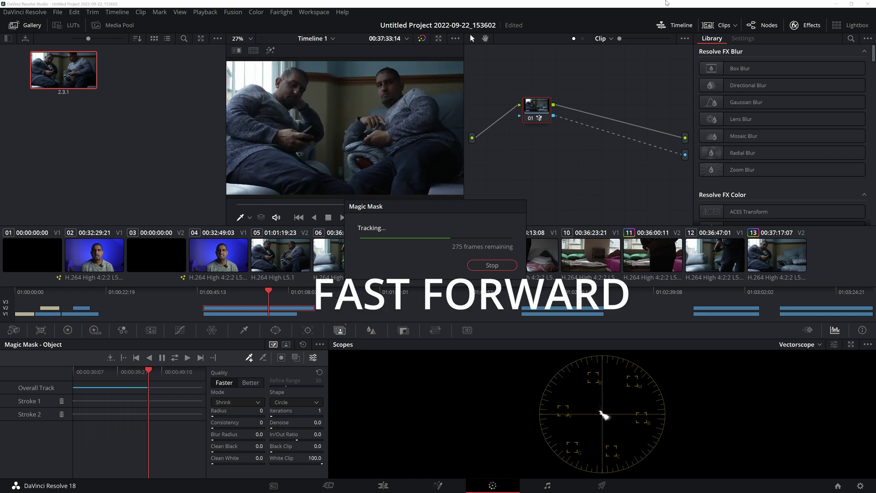
{"action": "key", "text": "shift+h"}
{"action": "key", "text": "shift+4"}
{"action": "key", "text": "shift+6"}
{"action": "key", "text": "shift+4"}
{"action": "key", "text": "shift+6"}
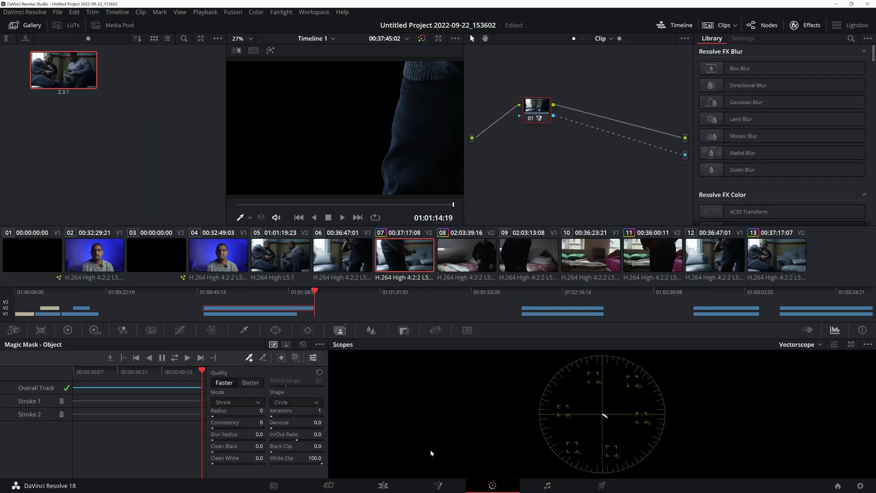
- On the Edit page, trim the end of the upper C0247.MP4 clip to match the end of the lower clip
{"action": "left_click", "coordinate": [390, 488]}
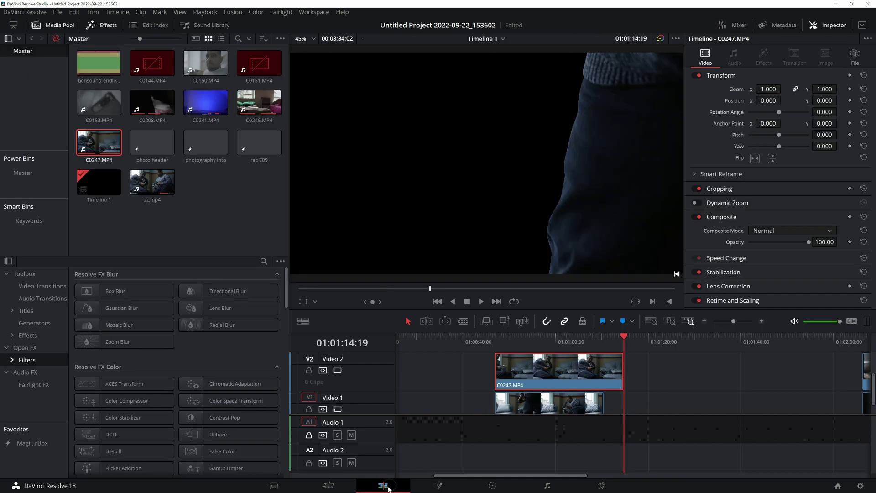
{"action": "left_click", "coordinate": [537, 342]}
{"action": "left_click_drag", "start_coordinate": [538, 342], "coordinate": [603, 343]}
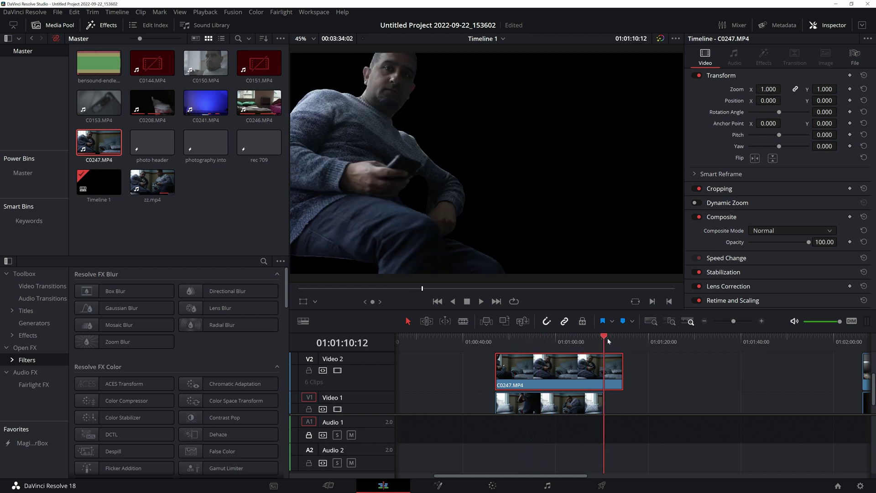
{"action": "left_click", "coordinate": [592, 340]}
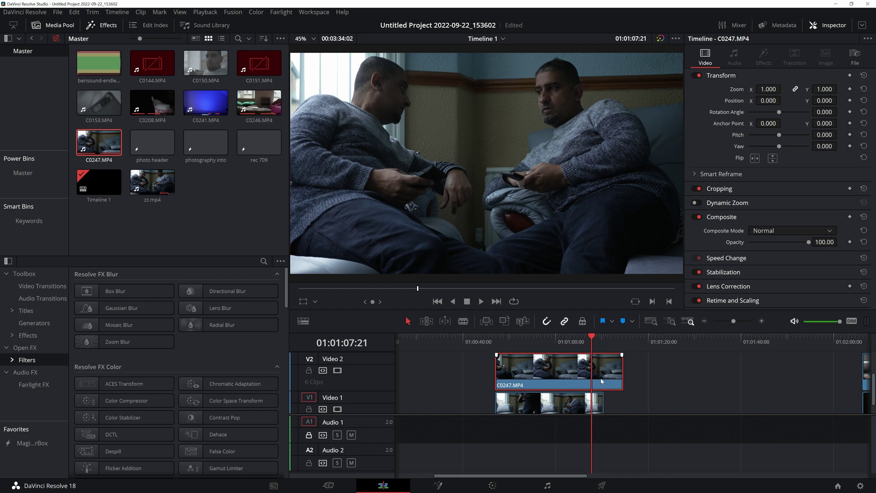
{"action": "scroll", "coordinate": [604, 389], "scroll_direction": "down", "scroll_amount": 1}
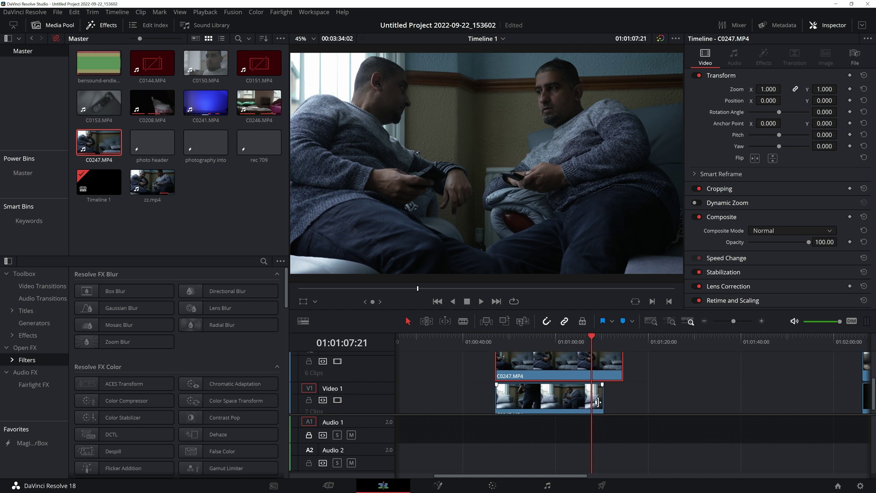
{"action": "scroll", "coordinate": [587, 406], "scroll_direction": "up", "scroll_amount": 1}
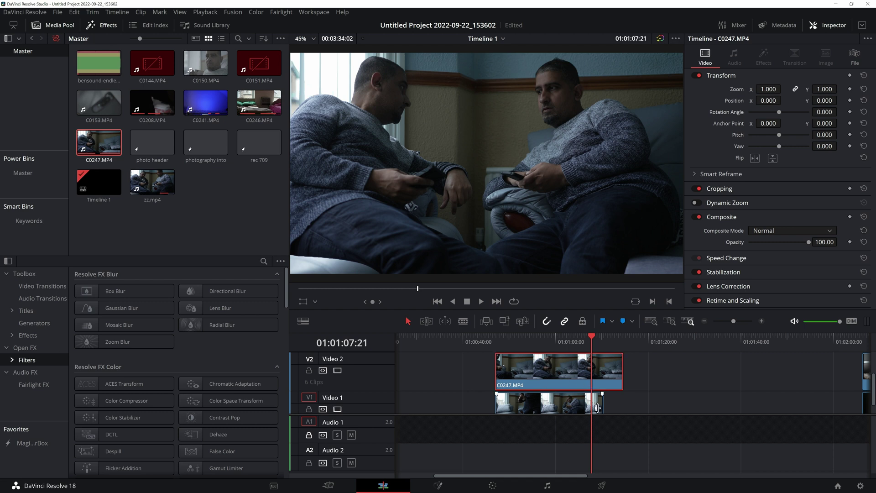
{"action": "left_click", "coordinate": [601, 341]}
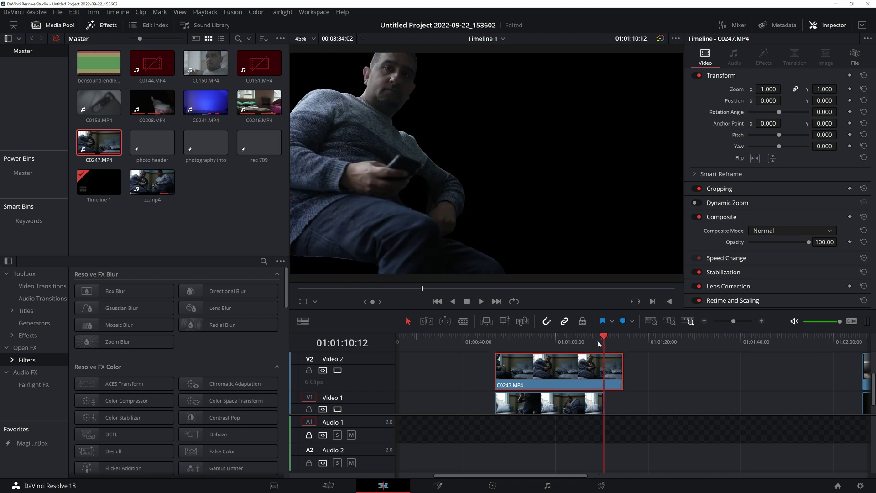
{"action": "left_click", "coordinate": [591, 341]}
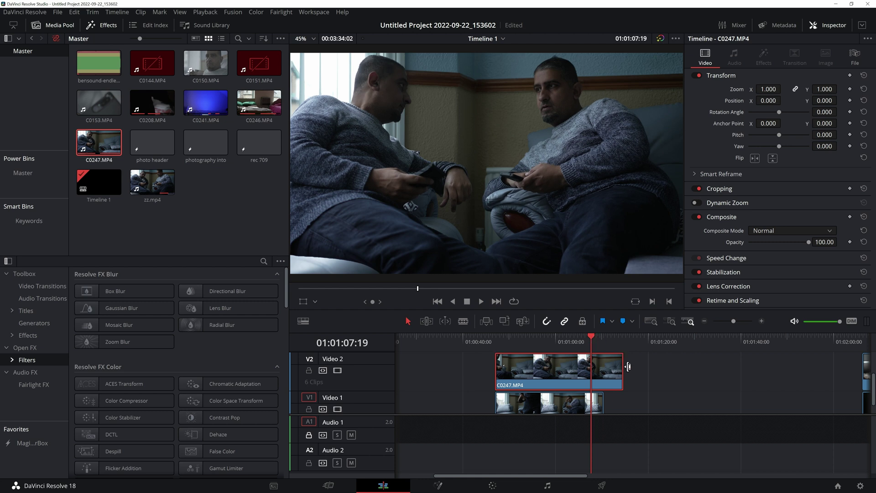
{"action": "left_click_drag", "start_coordinate": [624, 368], "coordinate": [495, 341]}
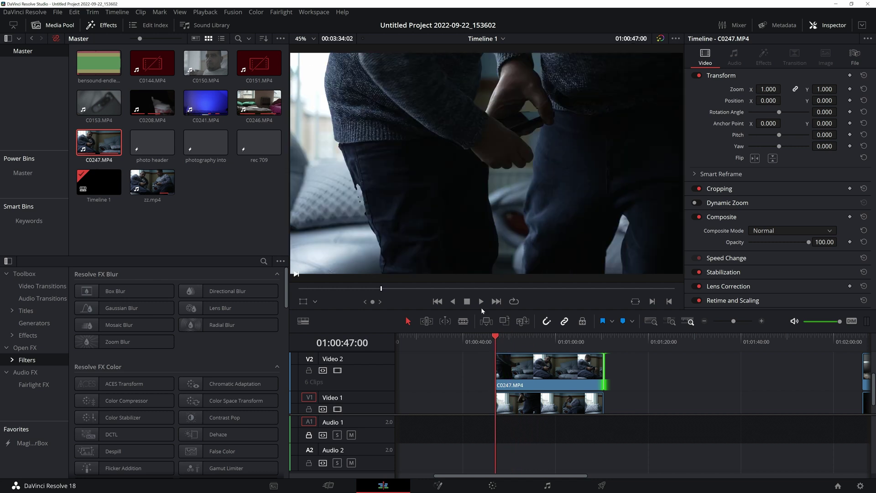
- Play back the opening seconds of the composite from 01:00:47:00 to check the mask around the seated man's hands
{"action": "left_click", "coordinate": [481, 301]}
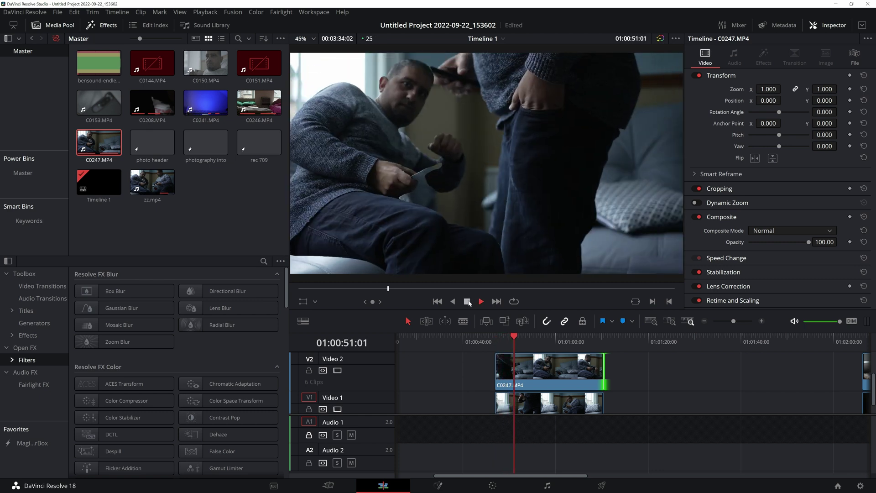
{"action": "key", "text": "space"}
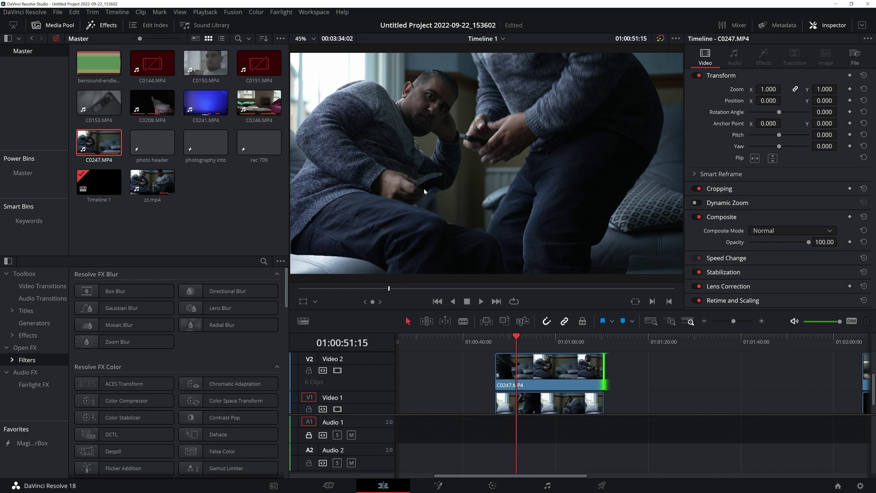
{"action": "left_click", "coordinate": [507, 340]}
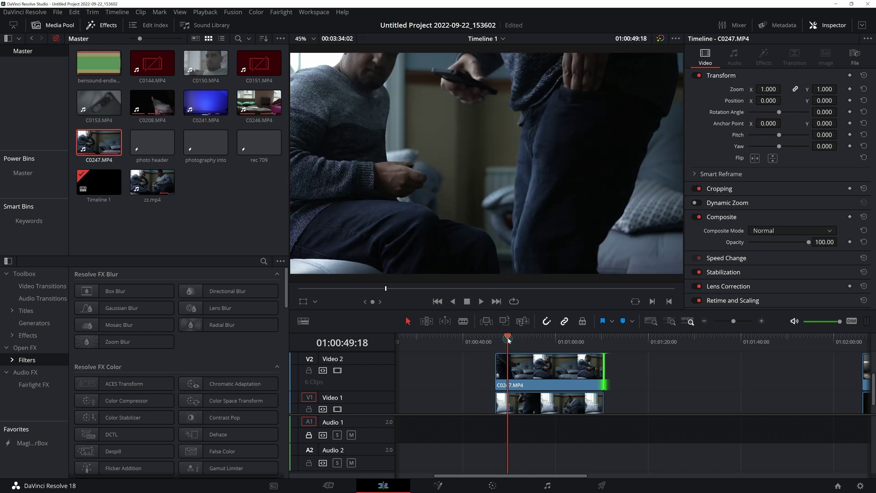
{"action": "key", "text": "space"}
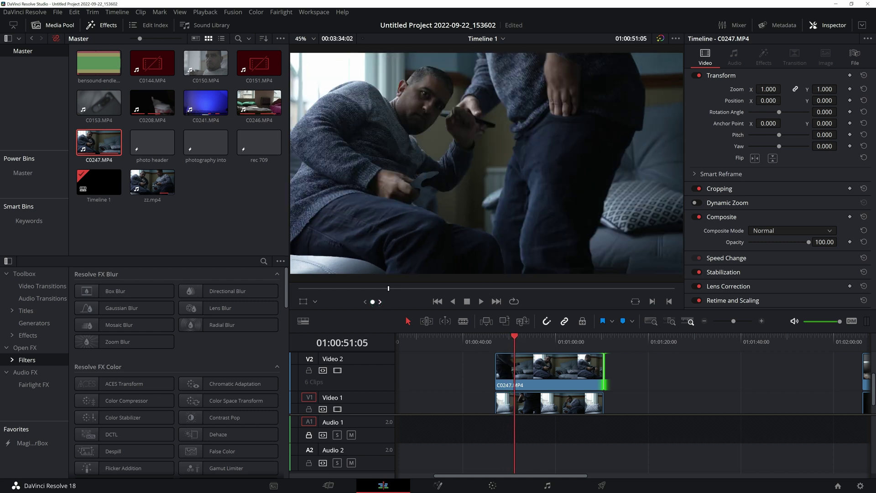
{"action": "key", "text": "space"}
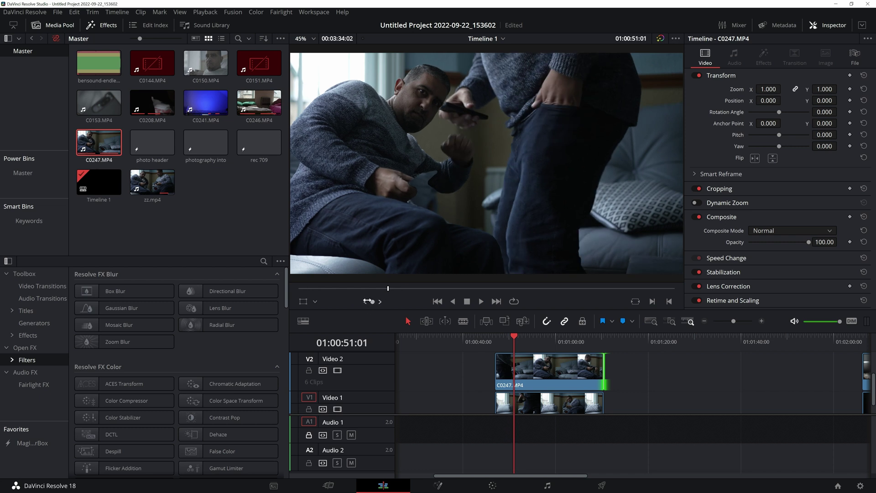
- Go to frame 01:00:50:06 and add a Magic Mask stroke over the seated man's hand on the Color page
{"action": "left_click_drag", "start_coordinate": [372, 302], "coordinate": [360, 302]}
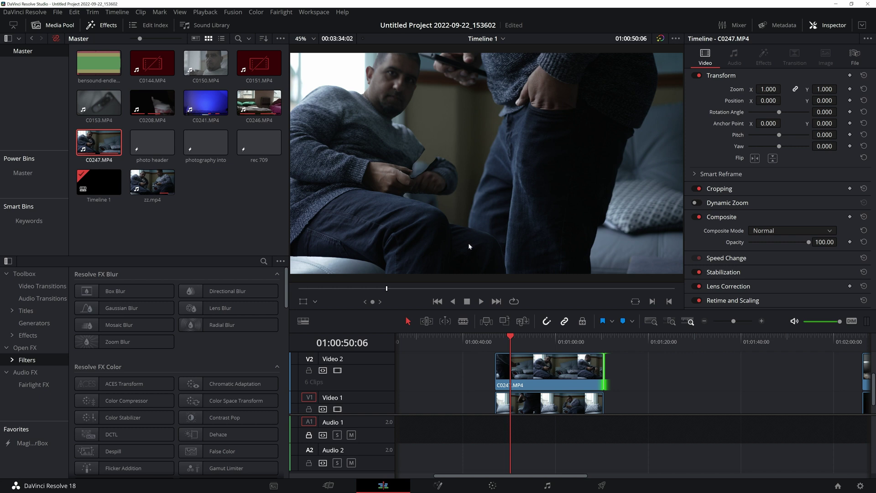
{"action": "left_click", "coordinate": [495, 484]}
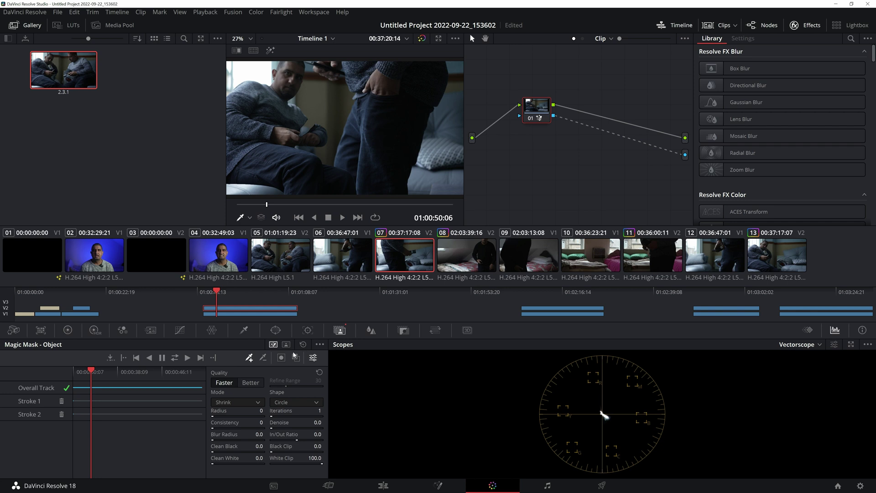
{"action": "left_click", "coordinate": [249, 358]}
{"action": "left_click_drag", "start_coordinate": [305, 132], "coordinate": [305, 127]}
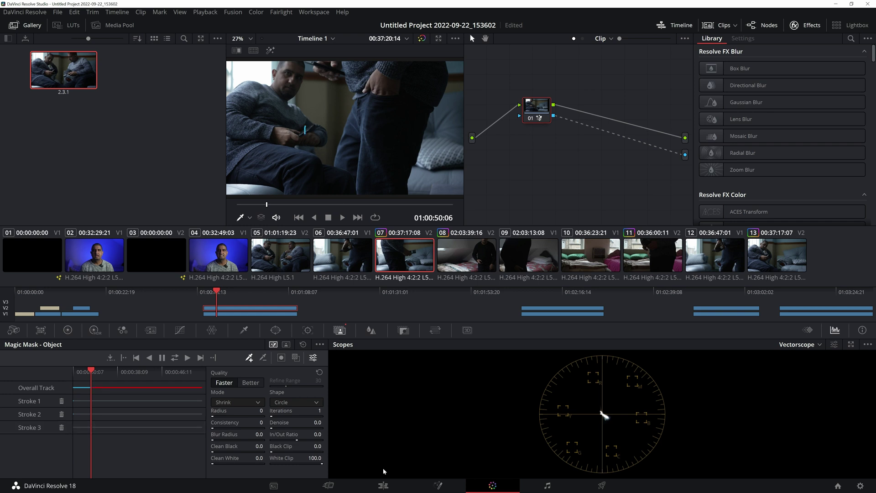
- Move to frame 01:00:49:23 and add Magic Mask strokes over the seated man's hand and phone
{"action": "left_click", "coordinate": [383, 485]}
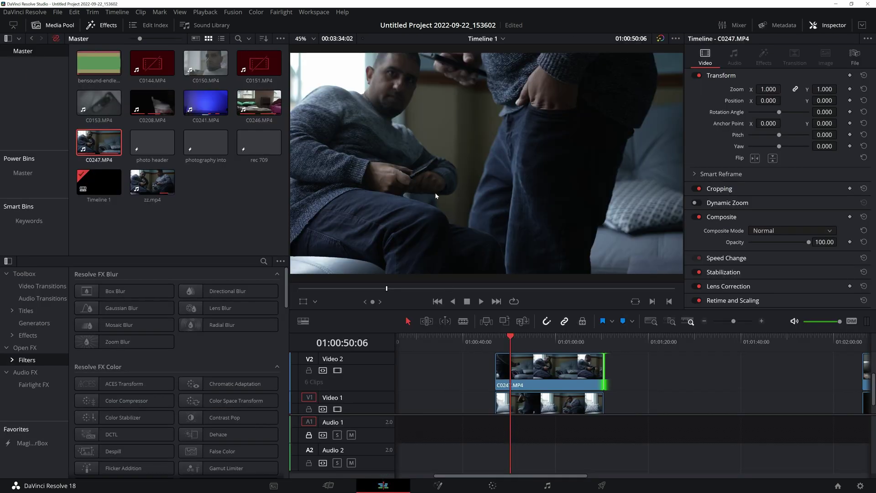
{"action": "left_click", "coordinate": [509, 339]}
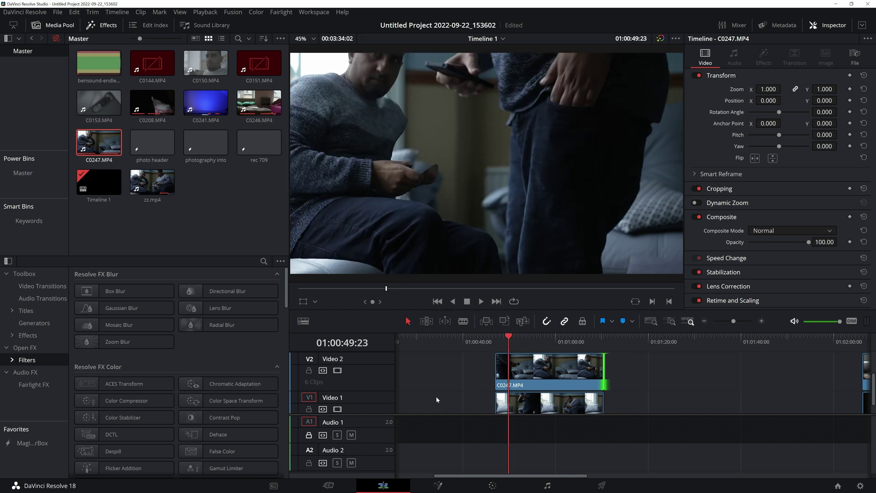
{"action": "left_click", "coordinate": [491, 485]}
{"action": "left_click_drag", "start_coordinate": [296, 115], "coordinate": [311, 127]}
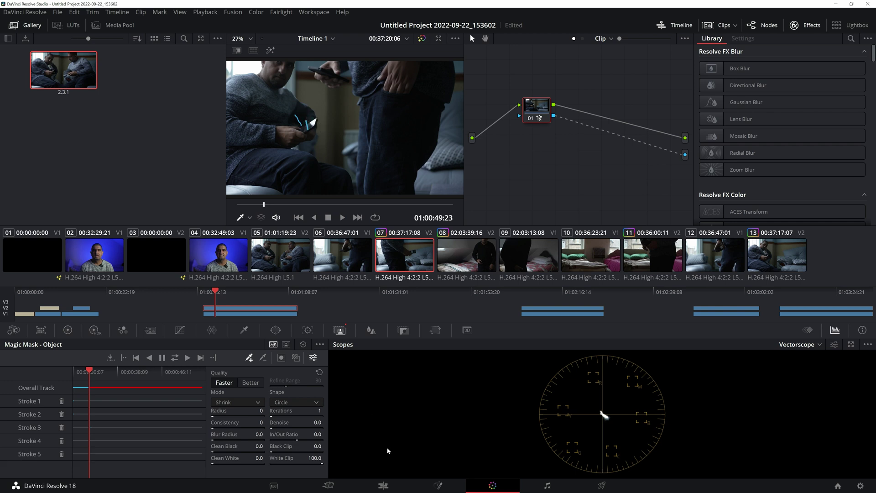
- Move to frame 01:00:49:11 and paint several Magic Mask strokes over the seated man's forearm, hand and phone area
{"action": "left_click", "coordinate": [383, 485]}
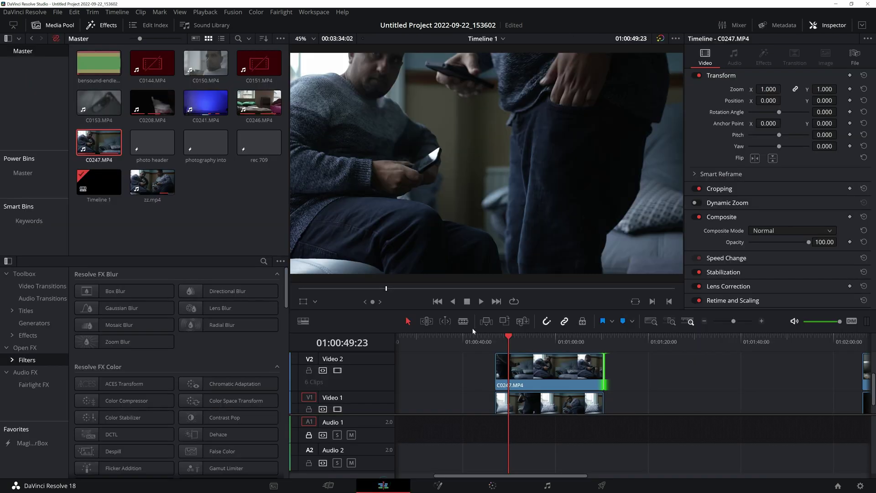
{"action": "left_click", "coordinate": [506, 337]}
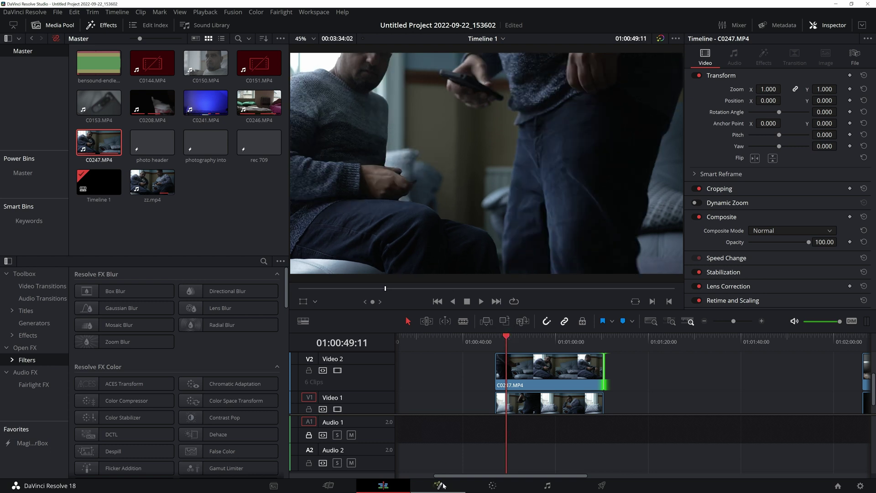
{"action": "left_click", "coordinate": [492, 485]}
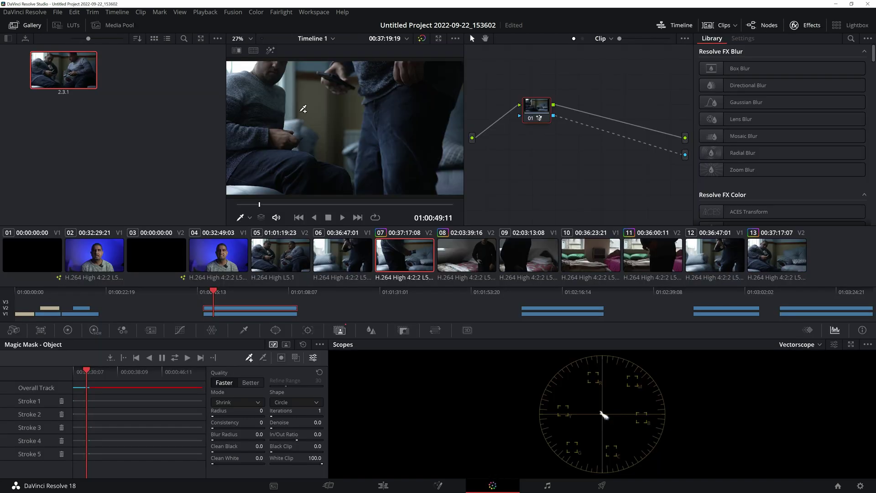
{"action": "left_click_drag", "start_coordinate": [288, 106], "coordinate": [297, 121]}
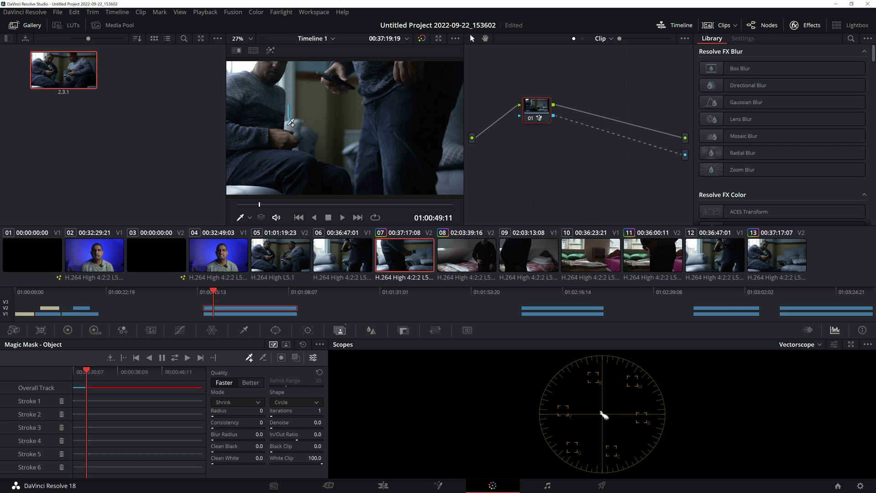
{"action": "mouse_move", "coordinate": [290, 122]}
{"action": "left_mouse_down"}
{"action": "mouse_move", "coordinate": [290, 97]}
{"action": "mouse_move", "coordinate": [302, 124]}
{"action": "mouse_move", "coordinate": [293, 110]}
{"action": "left_mouse_up"}
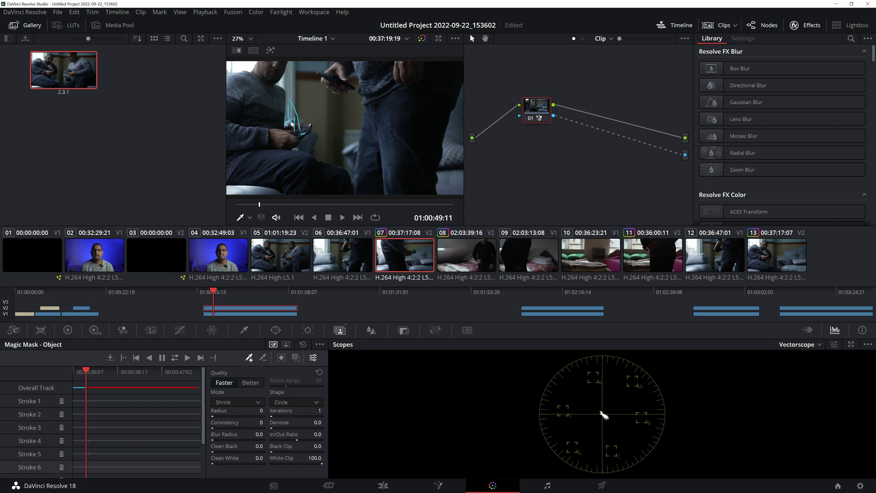
{"action": "mouse_move", "coordinate": [288, 113]}
{"action": "left_mouse_down"}
{"action": "mouse_move", "coordinate": [289, 94]}
{"action": "mouse_move", "coordinate": [294, 120]}
{"action": "left_mouse_up"}
{"action": "mouse_move", "coordinate": [295, 121]}
{"action": "left_mouse_down"}
{"action": "mouse_move", "coordinate": [283, 99]}
{"action": "mouse_move", "coordinate": [294, 114]}
{"action": "left_mouse_up"}
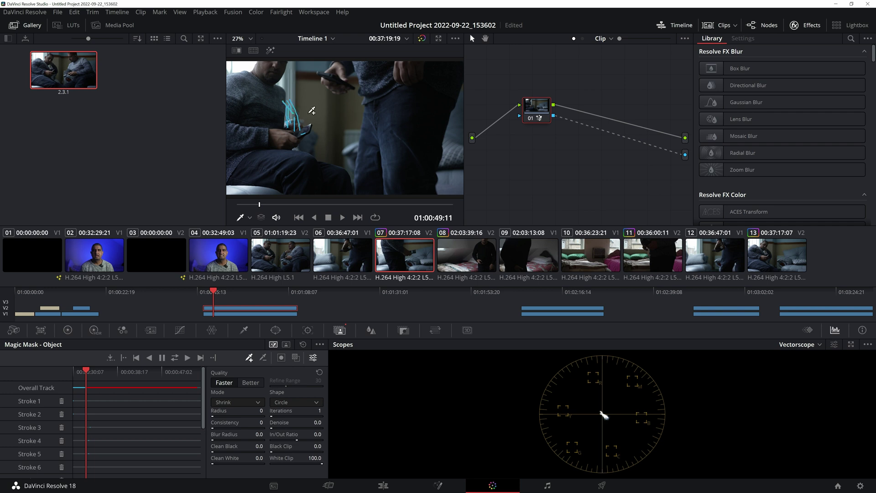
- Move to frame 01:00:49:01 and add more Magic Mask strokes around the seated man's raised hand and phone
{"action": "left_click", "coordinate": [384, 484]}
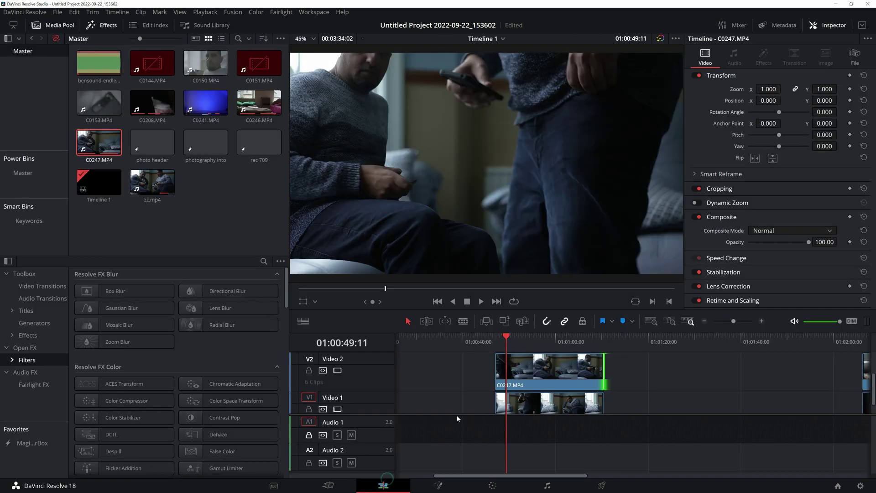
{"action": "left_click_drag", "start_coordinate": [504, 337], "coordinate": [505, 338]}
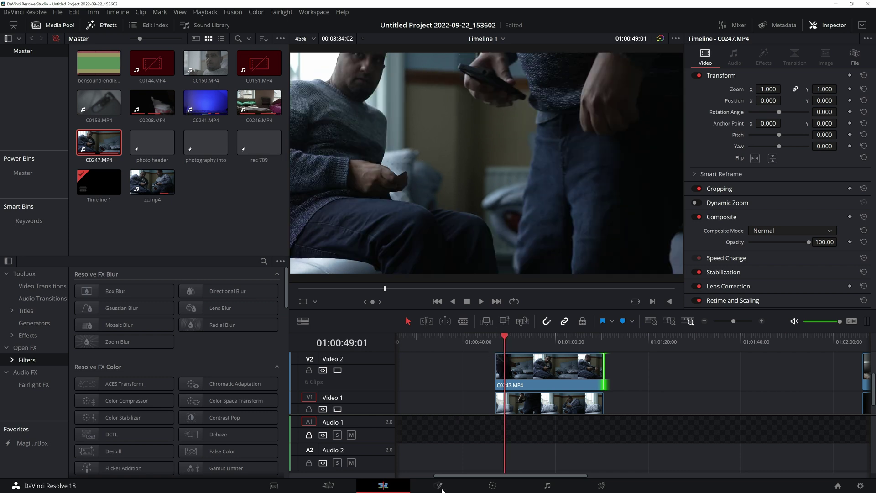
{"action": "left_click", "coordinate": [493, 485]}
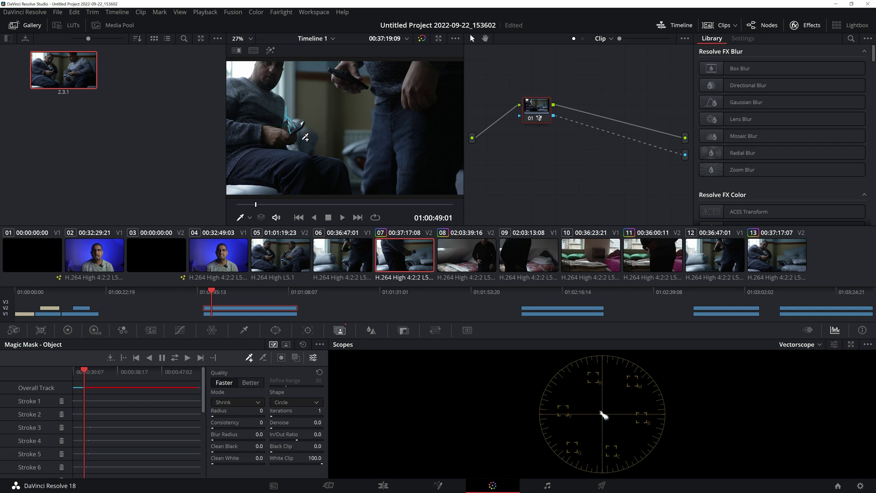
{"action": "key", "text": "ctrl+s"}
{"action": "scroll", "coordinate": [165, 403], "scroll_direction": "down", "scroll_amount": 5}
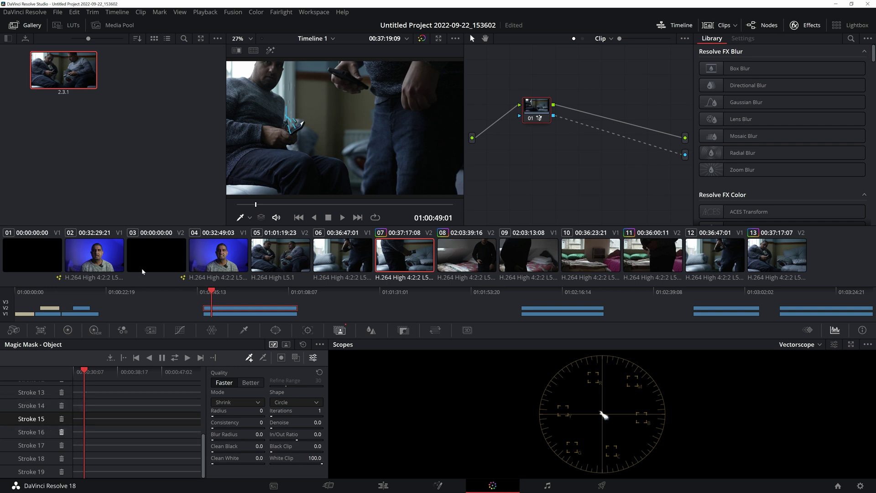
{"action": "left_click_drag", "start_coordinate": [294, 112], "coordinate": [282, 136]}
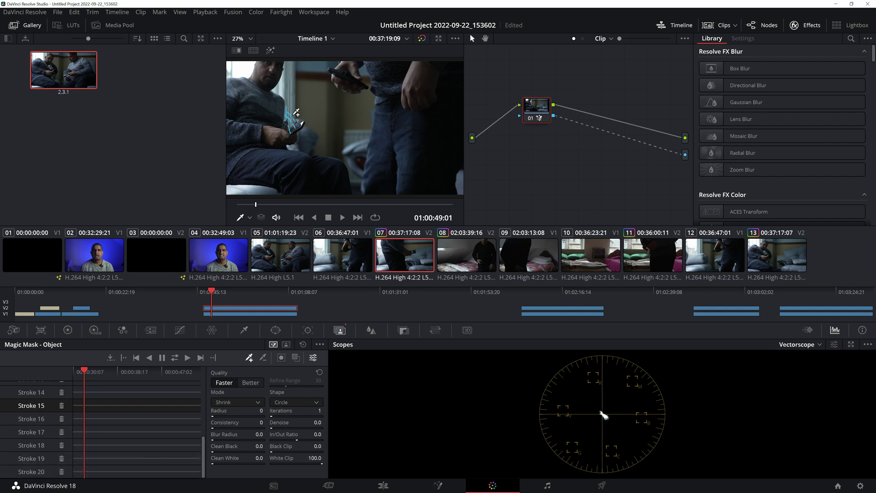
{"action": "left_click_drag", "start_coordinate": [297, 114], "coordinate": [304, 129]}
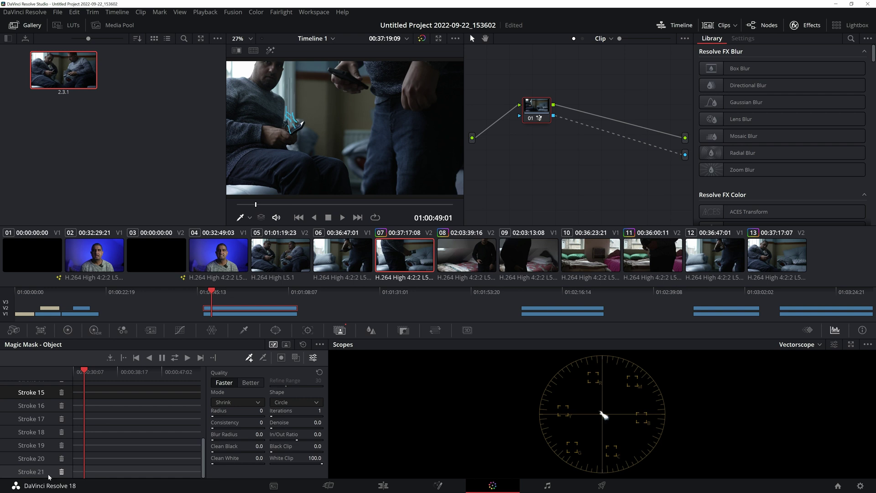
- Look through the Magic Mask stroke list down to Stroke 21
{"action": "scroll", "coordinate": [63, 413], "scroll_direction": "up", "scroll_amount": 3}
{"action": "scroll", "coordinate": [63, 414], "scroll_direction": "up", "scroll_amount": 2}
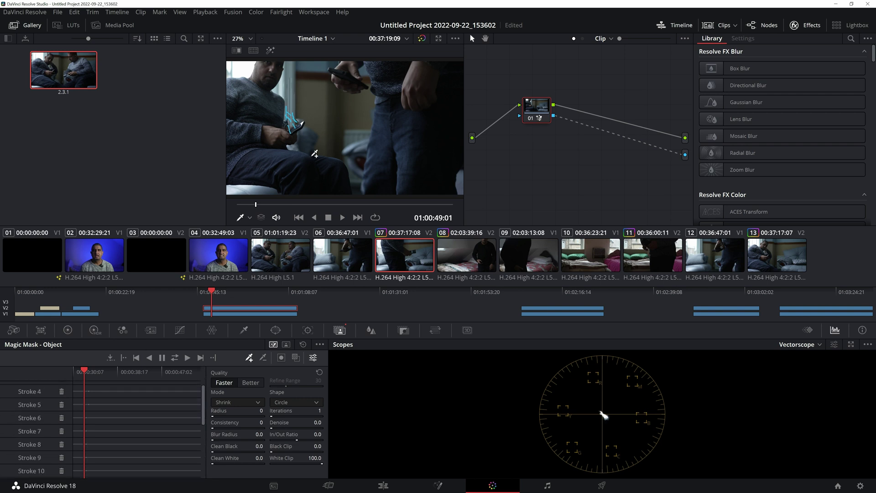
{"action": "scroll", "coordinate": [62, 429], "scroll_direction": "down", "scroll_amount": 5}
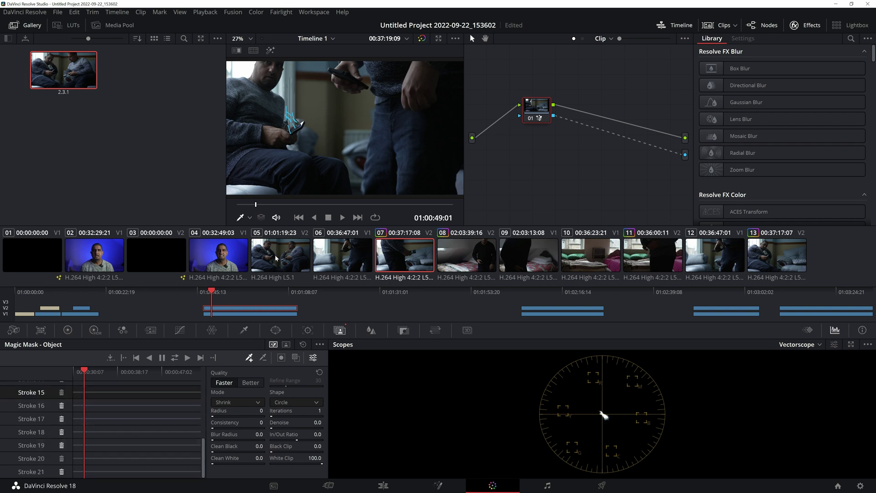
- Switch to the Edit page and preview the last stacked C0247.MP4 clips at 01:03:19:08 and 01:03:18:13
{"action": "left_click", "coordinate": [397, 484]}
{"action": "left_click_drag", "start_coordinate": [493, 477], "coordinate": [502, 477]}
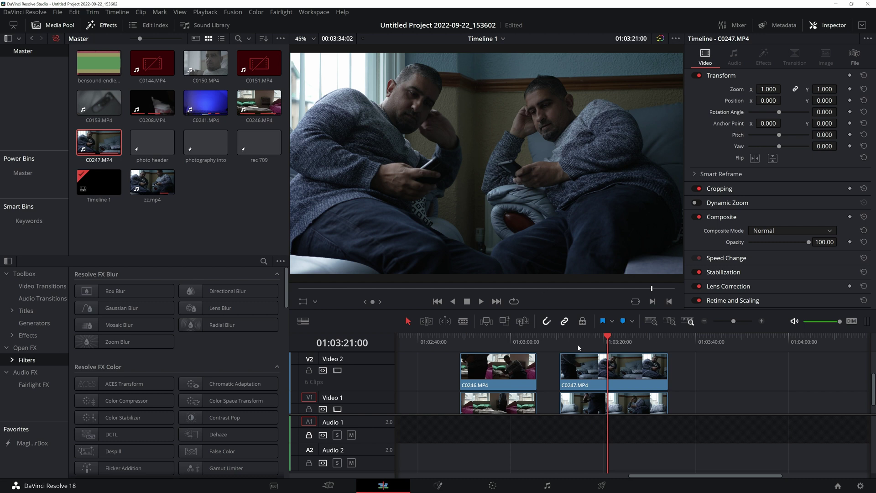
{"action": "scroll", "coordinate": [605, 372], "scroll_direction": "down", "scroll_amount": 1}
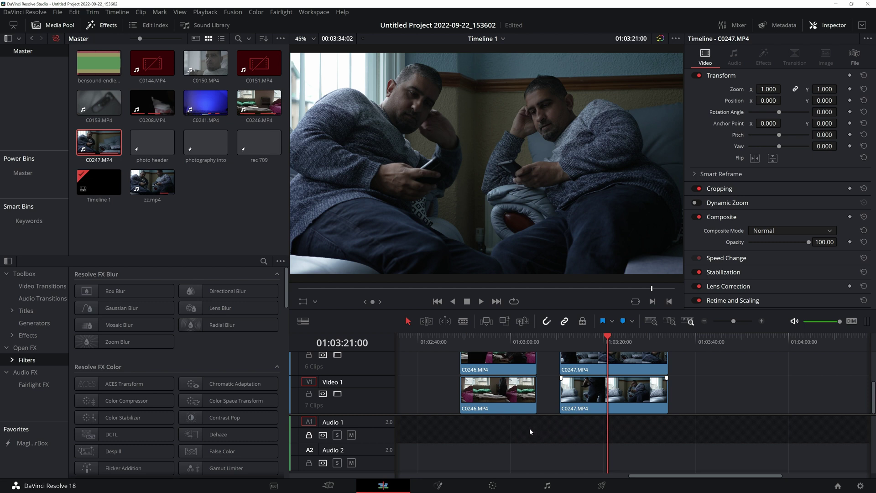
{"action": "left_click", "coordinate": [599, 341]}
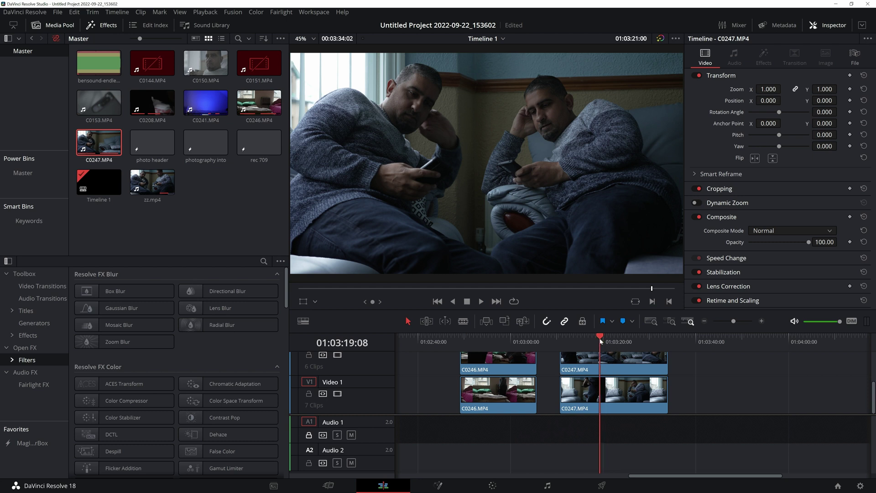
{"action": "left_click_drag", "start_coordinate": [598, 340], "coordinate": [589, 341]}
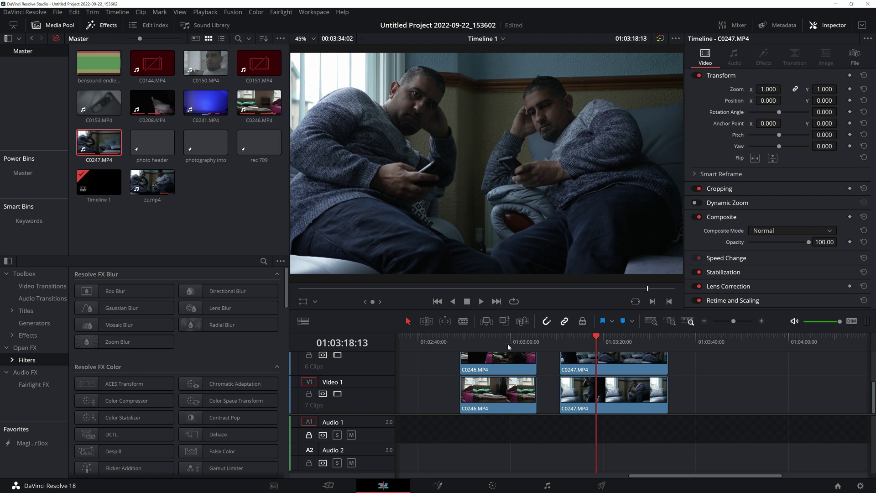
- Preview the stacked C0246.MP4 composite at 01:02:59:03 and the C0208.MP4 composite at 01:02:15:22 on the timeline
{"action": "mouse_move", "coordinate": [510, 343]}
{"action": "left_mouse_down"}
{"action": "mouse_move", "coordinate": [484, 344]}
{"action": "mouse_move", "coordinate": [508, 342]}
{"action": "left_mouse_up"}
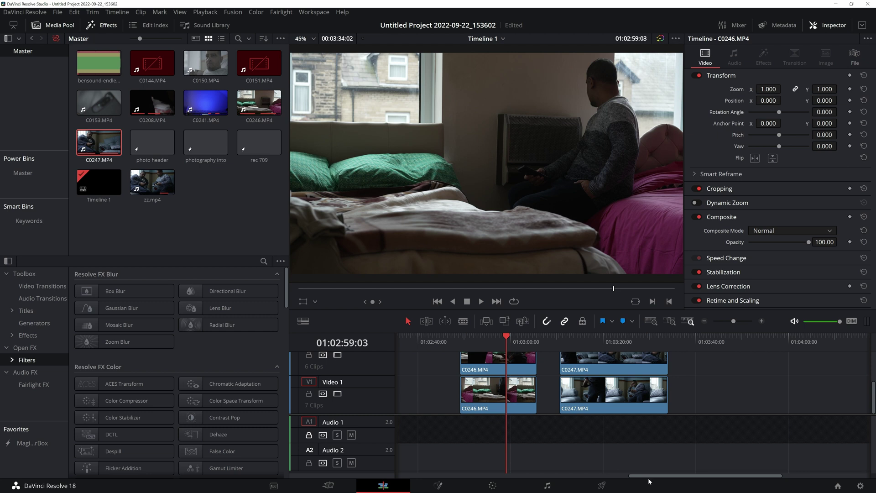
{"action": "left_click_drag", "start_coordinate": [608, 475], "coordinate": [604, 475]}
{"action": "left_click", "coordinate": [604, 475]}
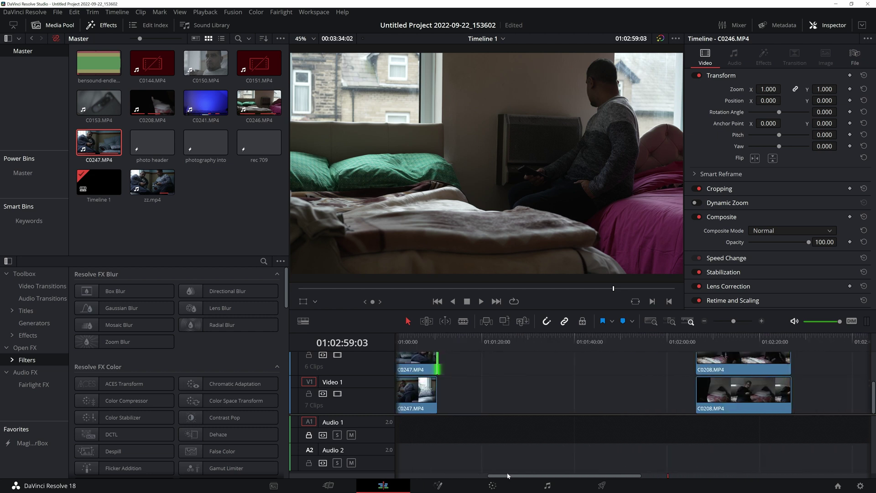
{"action": "left_click_drag", "start_coordinate": [710, 336], "coordinate": [733, 342]}
{"action": "left_click_drag", "start_coordinate": [613, 476], "coordinate": [757, 476]}
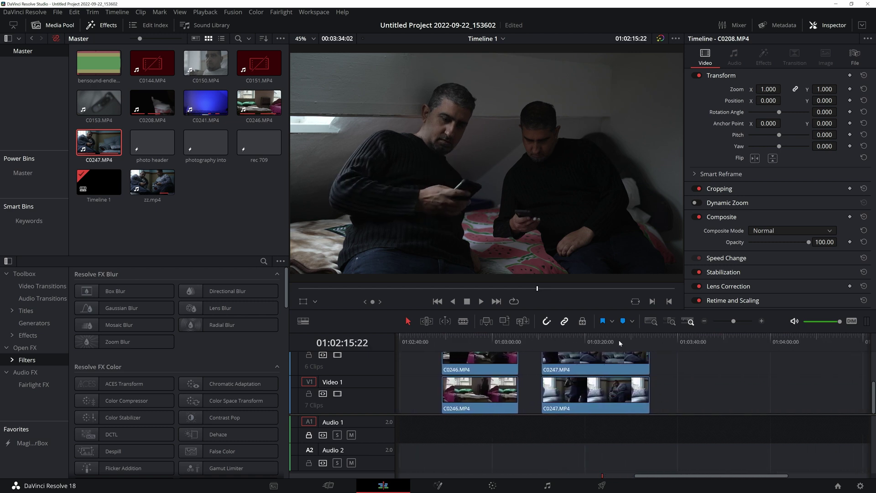
{"action": "left_click_drag", "start_coordinate": [698, 477], "coordinate": [645, 473]}
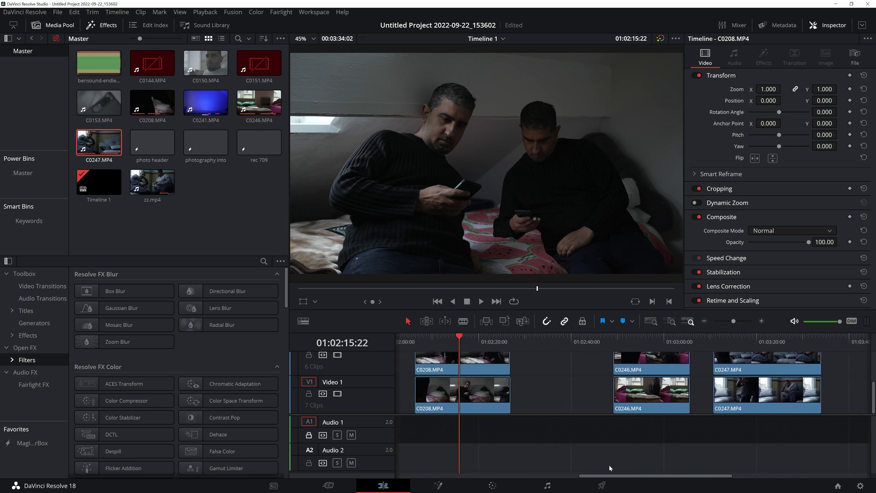